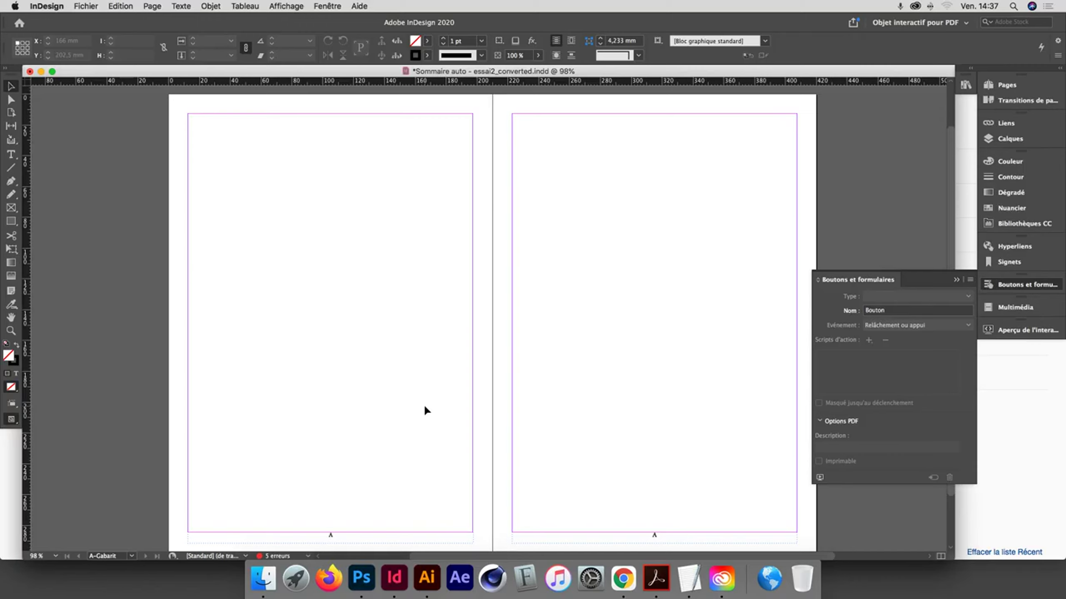
Close the buttons and forms options and apply the [Objet interactif pour PDF] workspace
{"action": "scroll", "coordinate": [424, 410], "scroll_direction": "right", "scroll_amount": 5}
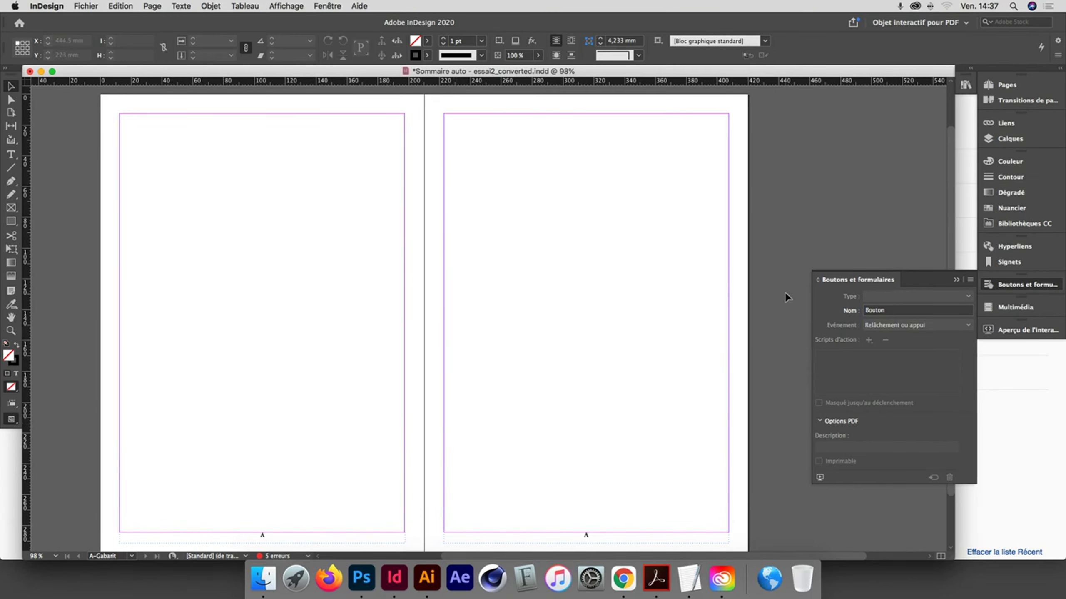
{"action": "left_click", "coordinate": [956, 280]}
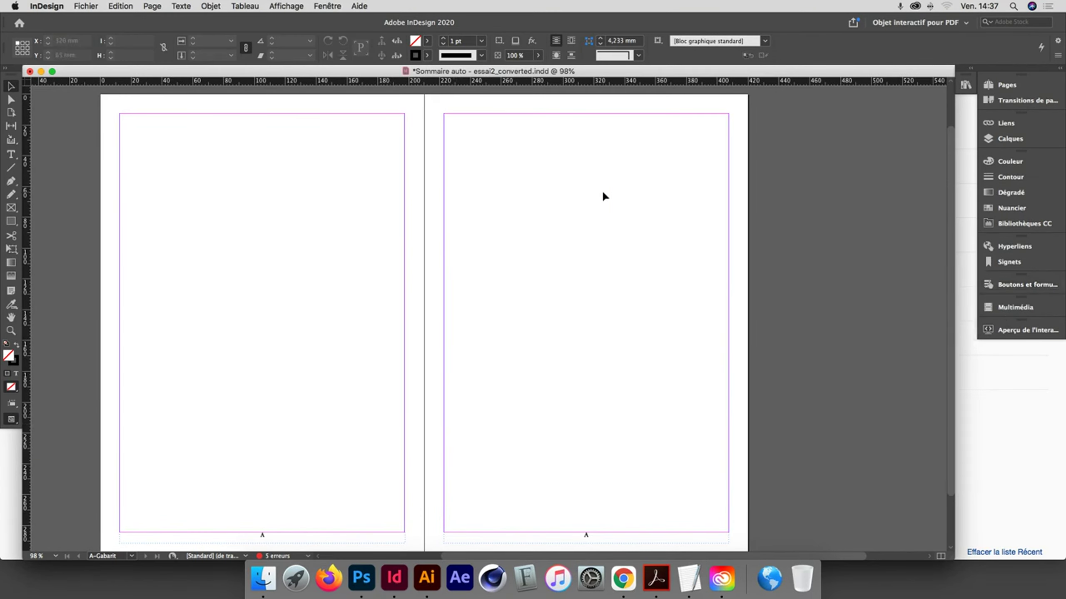
{"action": "left_click", "coordinate": [327, 5]}
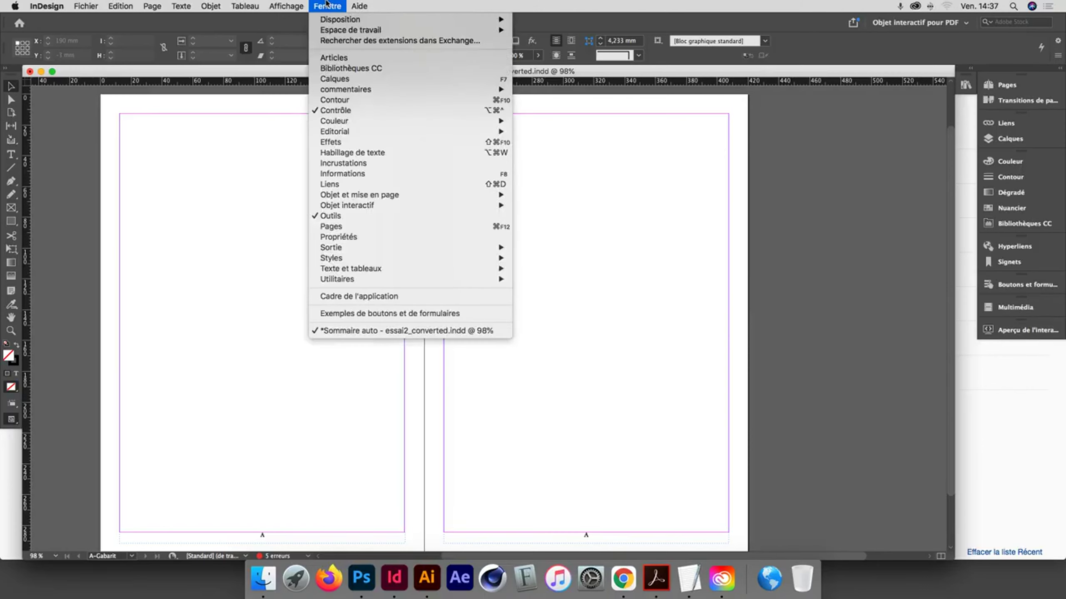
{"action": "mouse_move", "coordinate": [327, 34]}
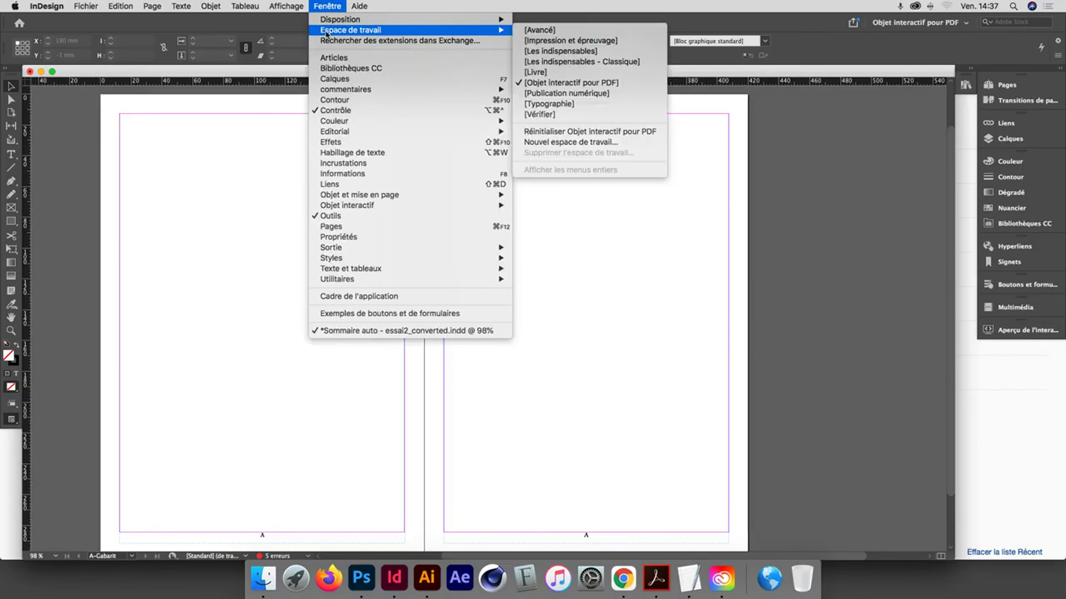
{"action": "left_click", "coordinate": [578, 84]}
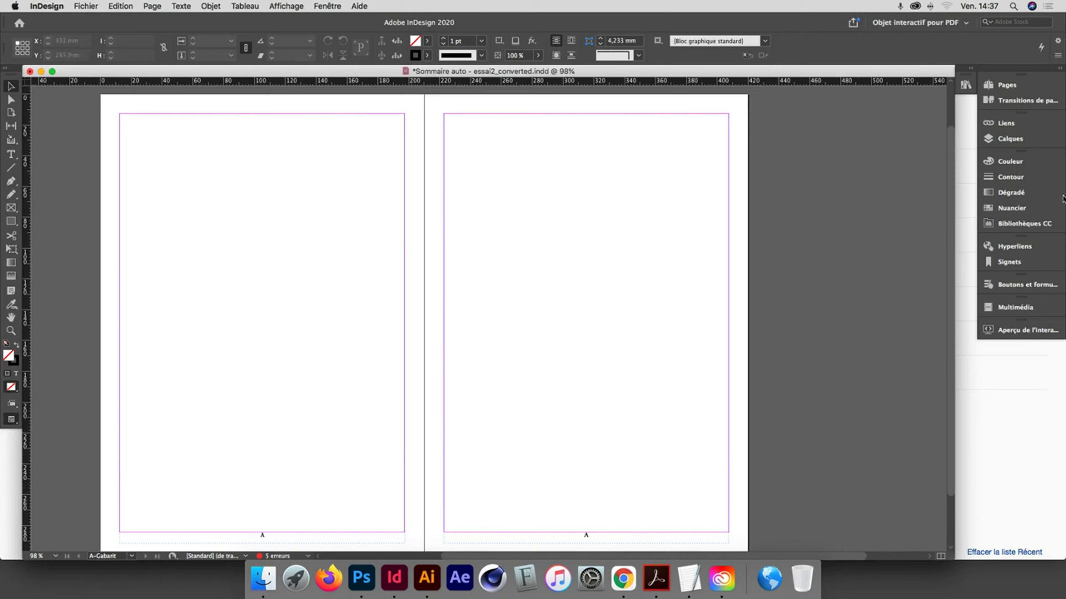
Open the left page of the A-Gabarit master at its bottom margin
{"action": "left_click", "coordinate": [1007, 86]}
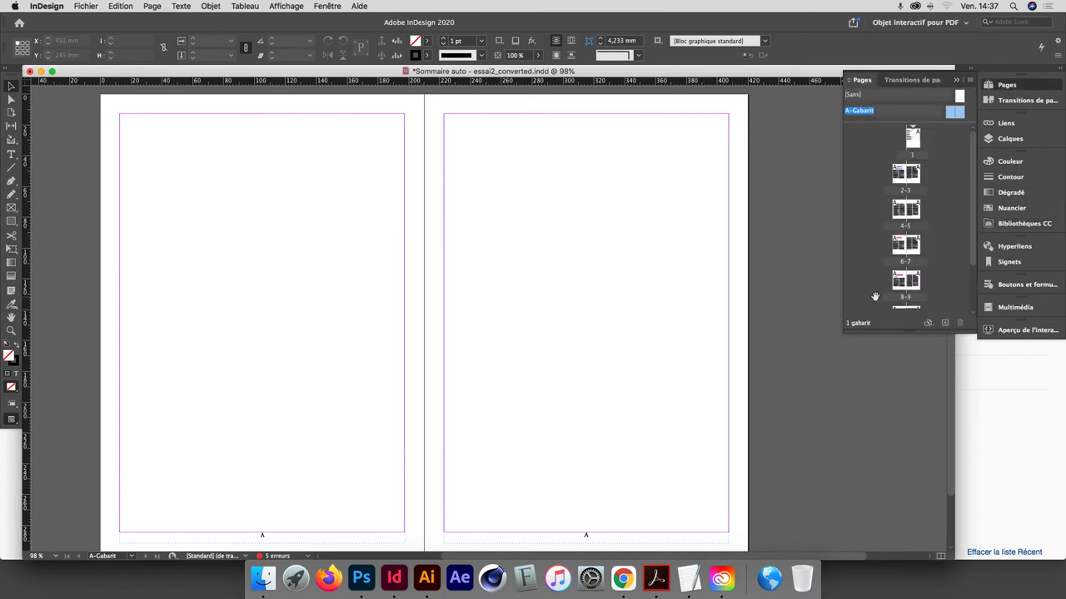
{"action": "double_click", "coordinate": [950, 114]}
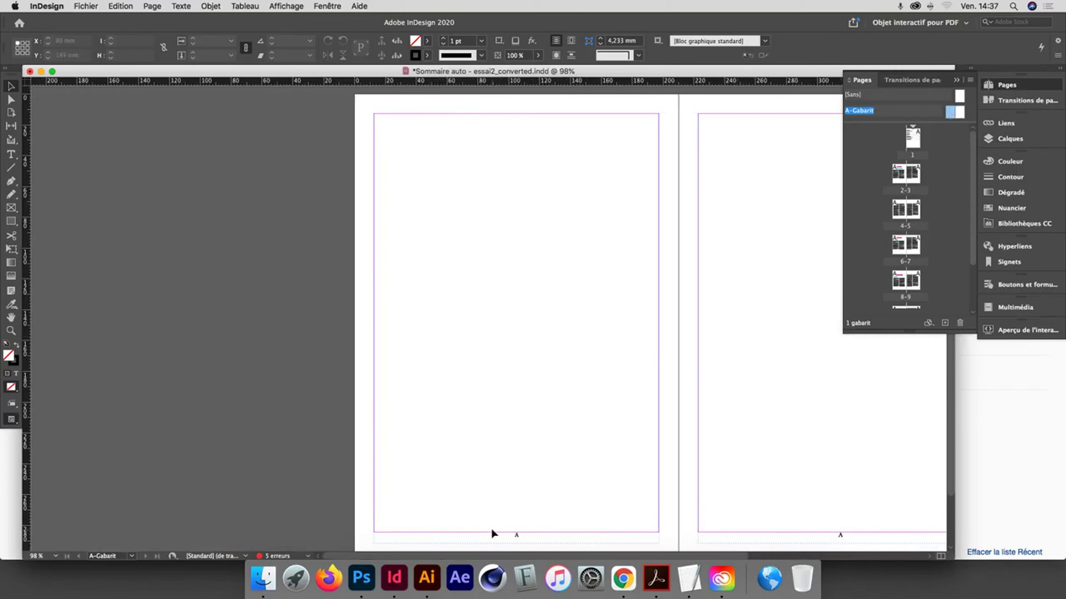
{"action": "left_click", "coordinate": [514, 513], "text": "super"}
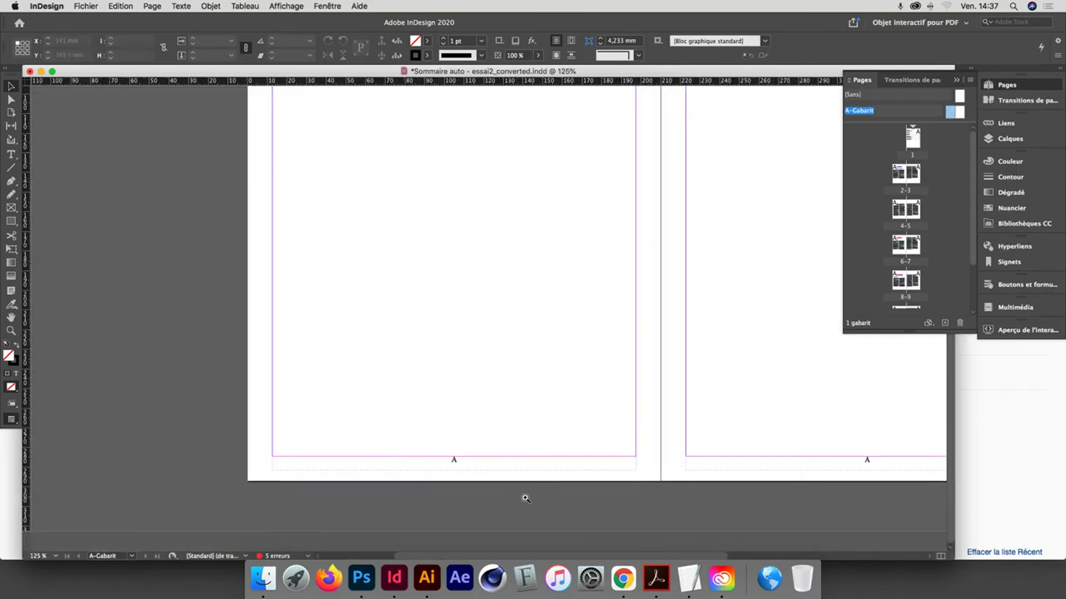
{"action": "left_click", "coordinate": [480, 435], "text": "super"}
{"action": "left_click", "coordinate": [483, 434], "text": "super"}
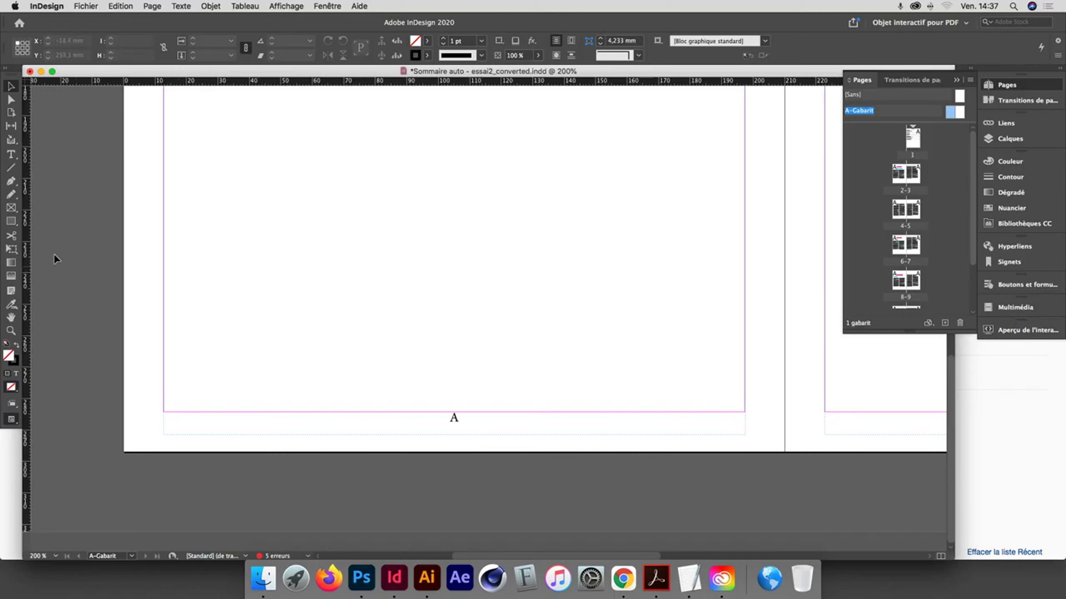
Draw a square frame of about 8.8 mm on the left master page and remove its lower-left anchor point to form a triangle
{"action": "left_click", "coordinate": [11, 207]}
{"action": "left_click_drag", "start_coordinate": [354, 259], "coordinate": [379, 277]}
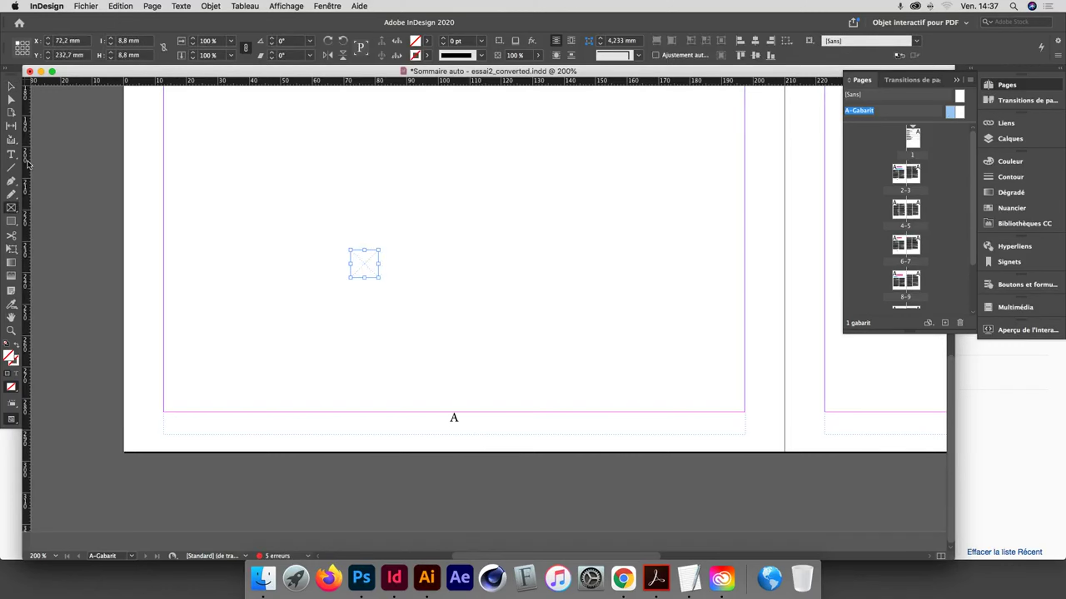
{"action": "left_click", "coordinate": [11, 179]}
{"action": "left_click", "coordinate": [350, 278]}
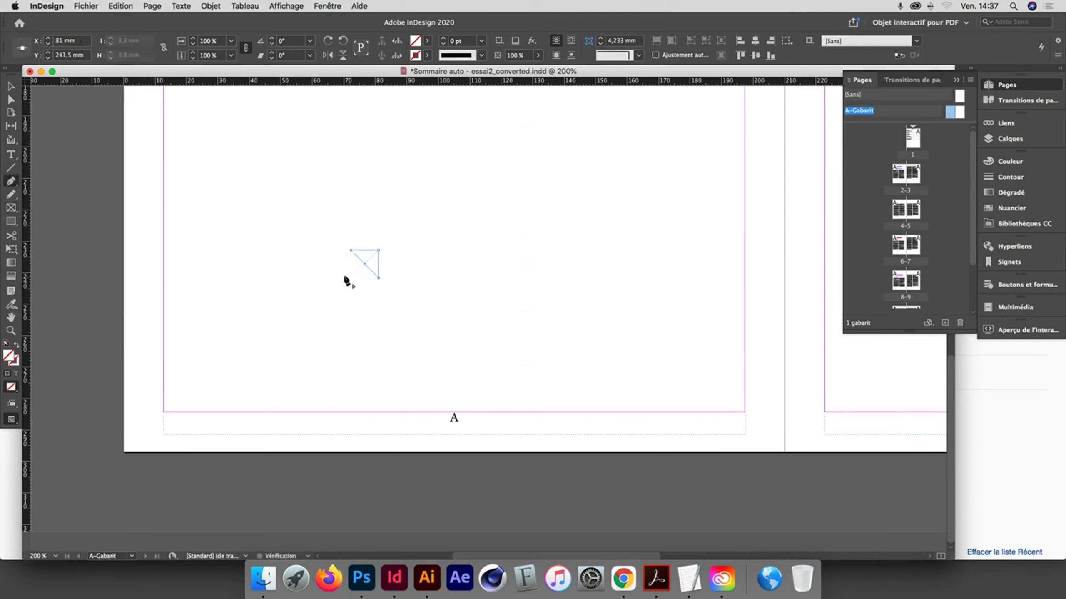
Rotate the triangle to -45° so it points right, place it at the page's bottom-right margin, and fill it with C=0 M=100 J=0 N=0
{"action": "left_click", "coordinate": [10, 86]}
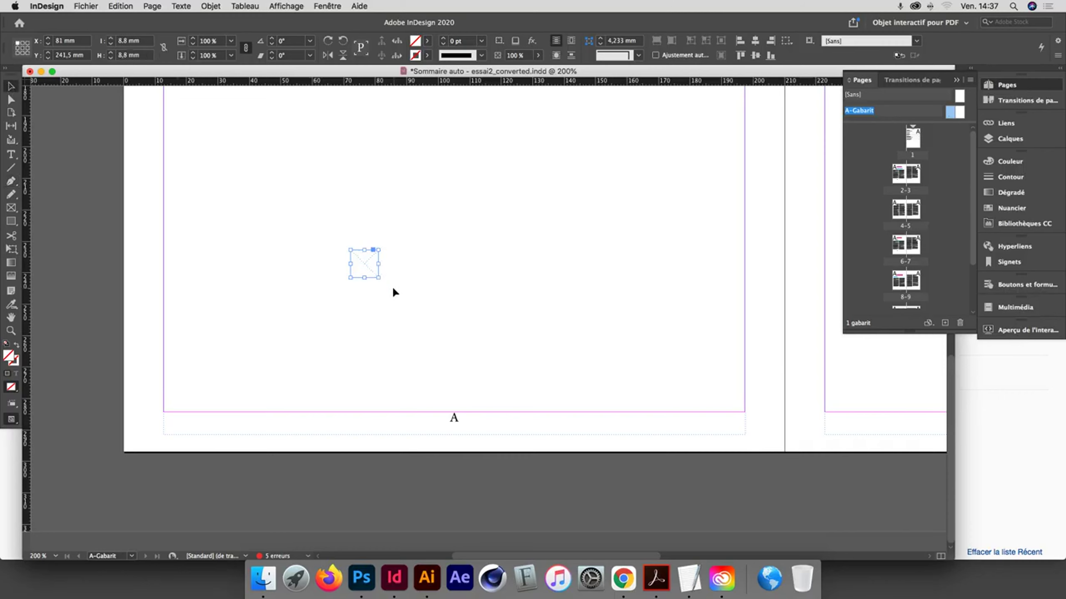
{"action": "left_click_drag", "start_coordinate": [383, 282], "coordinate": [712, 420]}
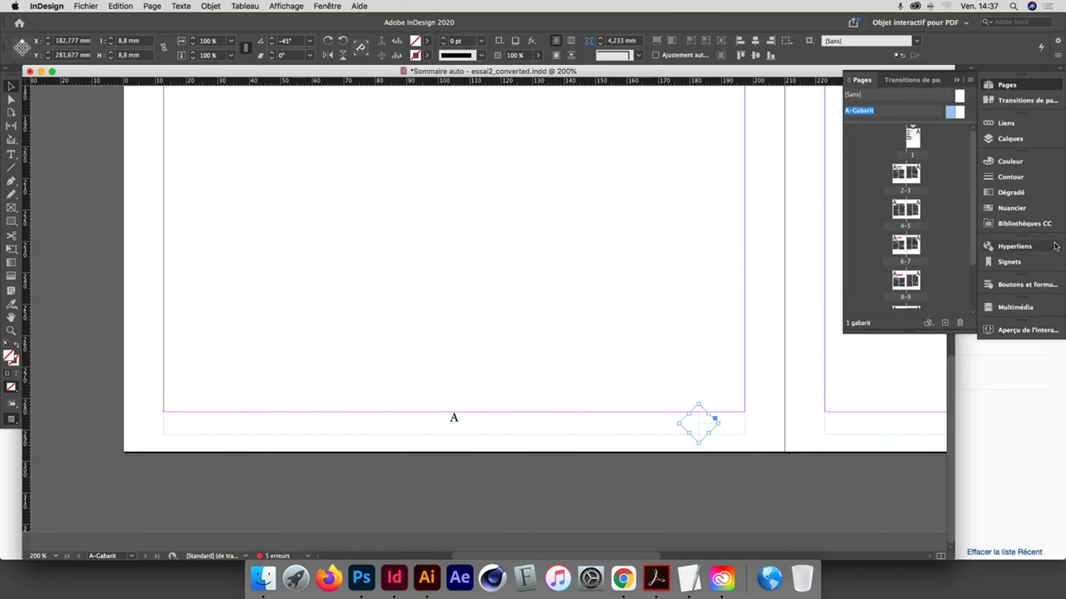
{"action": "left_click", "coordinate": [1010, 207]}
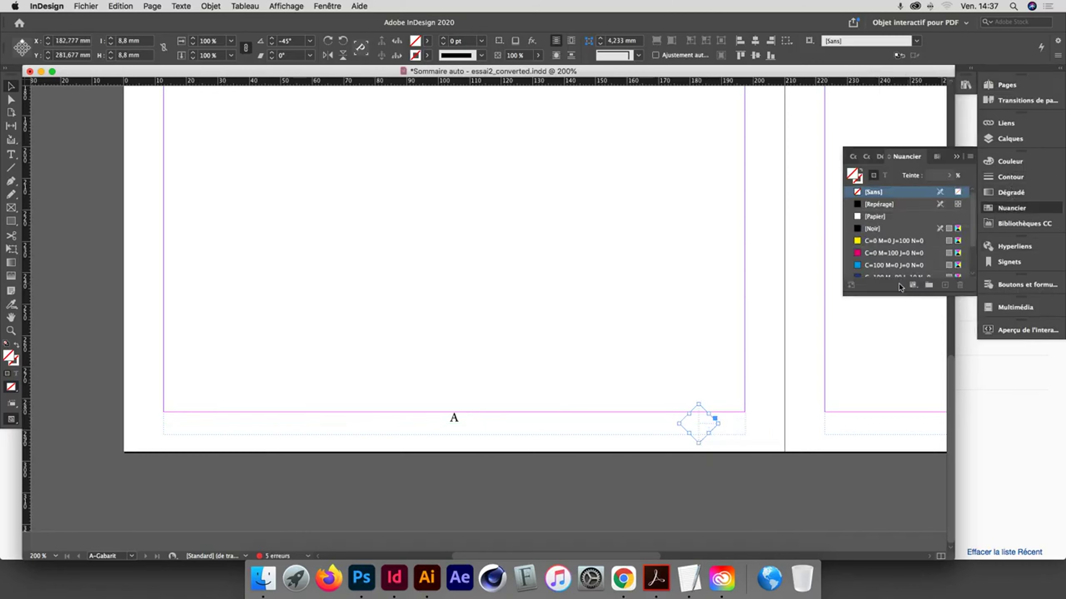
{"action": "left_click", "coordinate": [882, 253]}
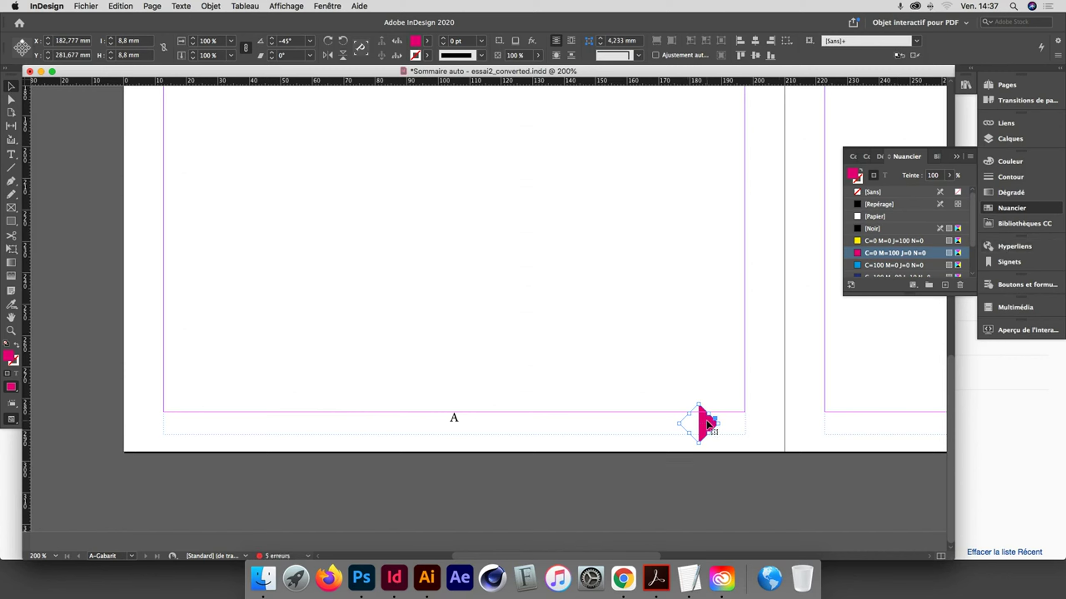
Convert the magenta triangle into an interactive object of type Bouton
{"action": "left_click", "coordinate": [1012, 287]}
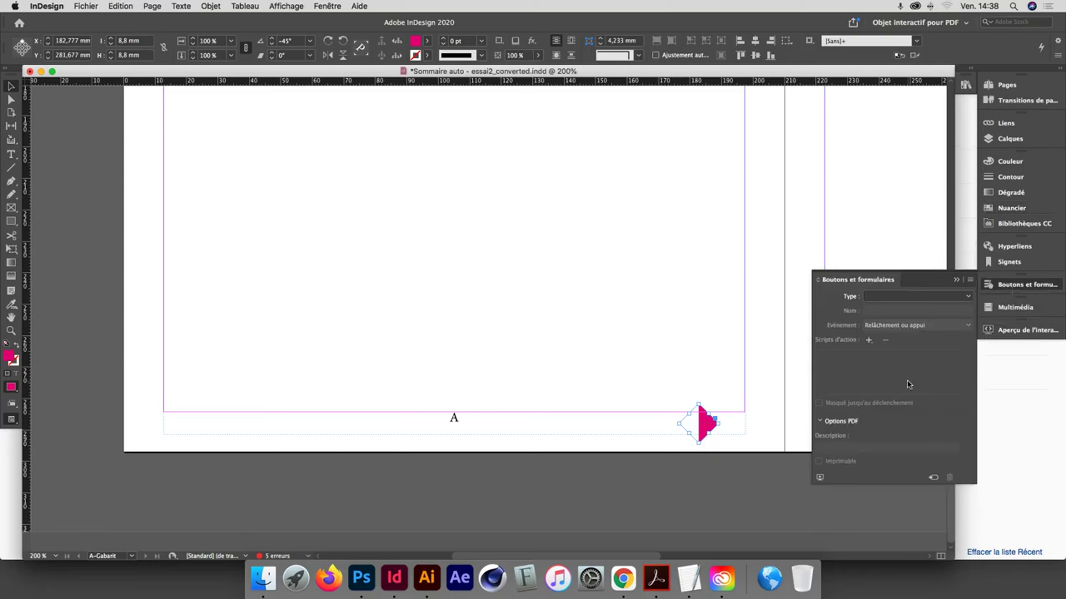
{"action": "left_click", "coordinate": [933, 478]}
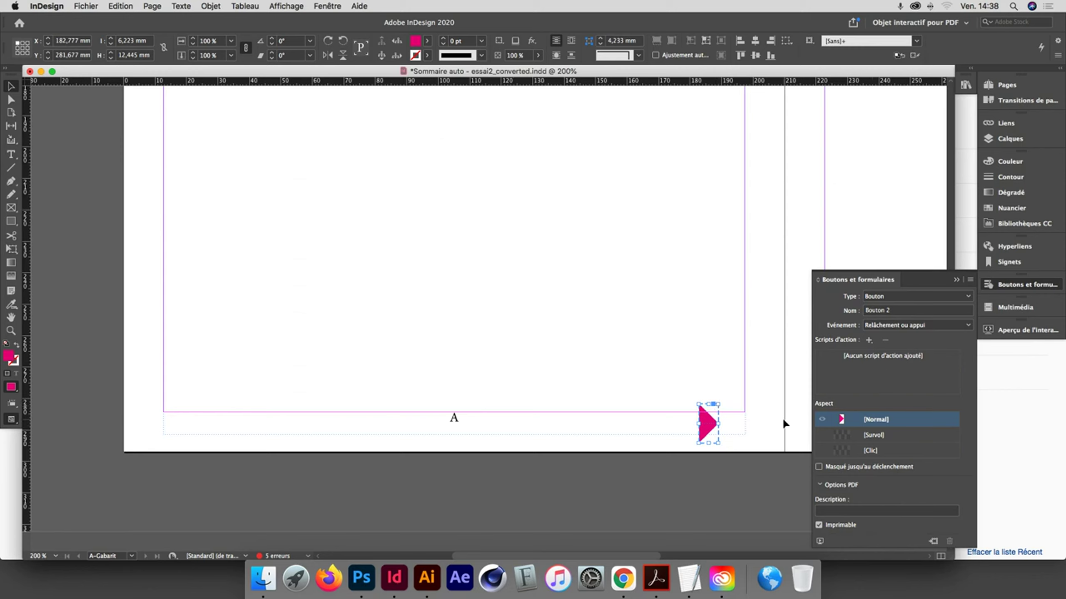
{"action": "left_click", "coordinate": [679, 348]}
{"action": "left_click", "coordinate": [704, 422]}
{"action": "left_click", "coordinate": [966, 298]}
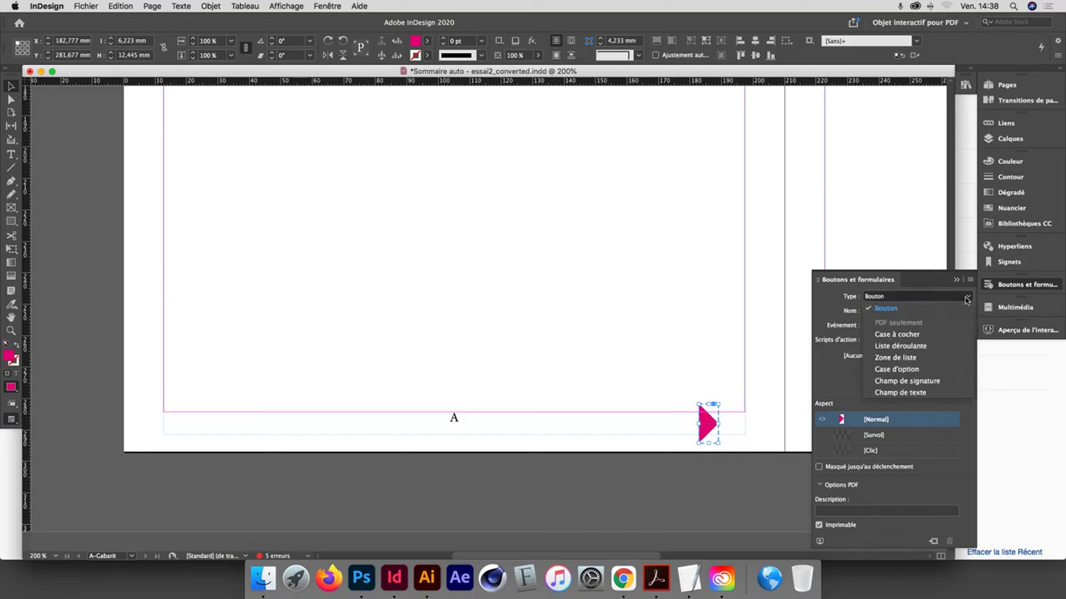
{"action": "left_click", "coordinate": [903, 307]}
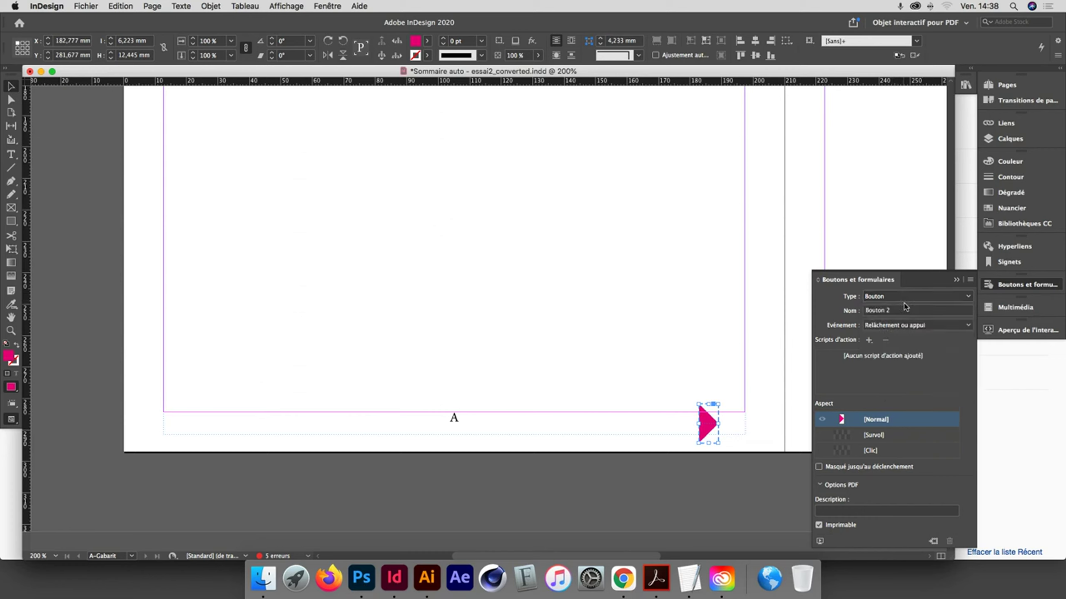
Examine the trigger events offered for the arrow button, keeping Relâchement ou appui
{"action": "left_click", "coordinate": [929, 325]}
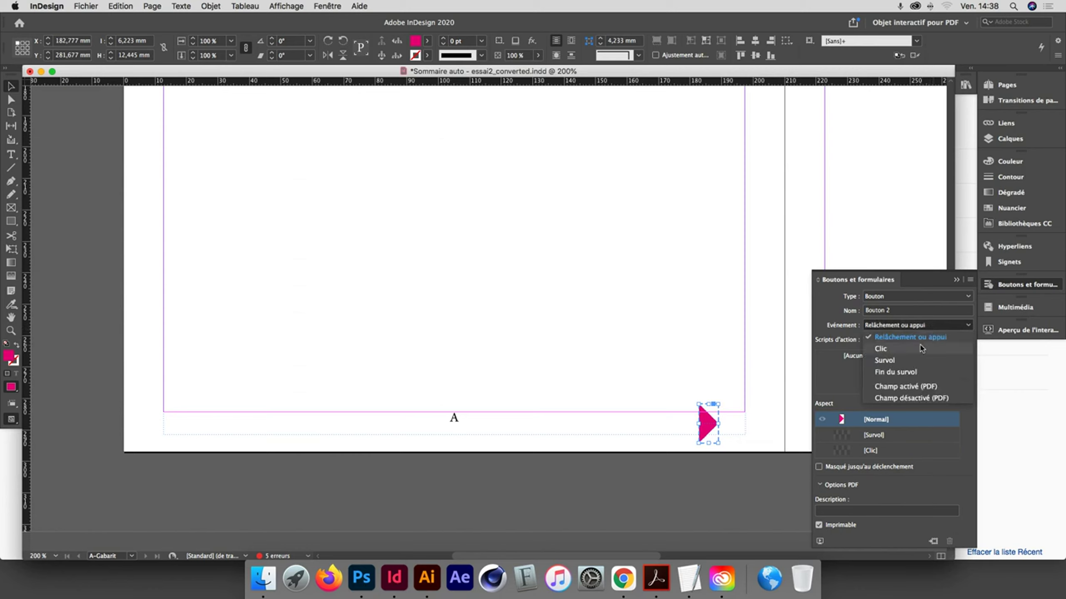
{"action": "left_click", "coordinate": [931, 326]}
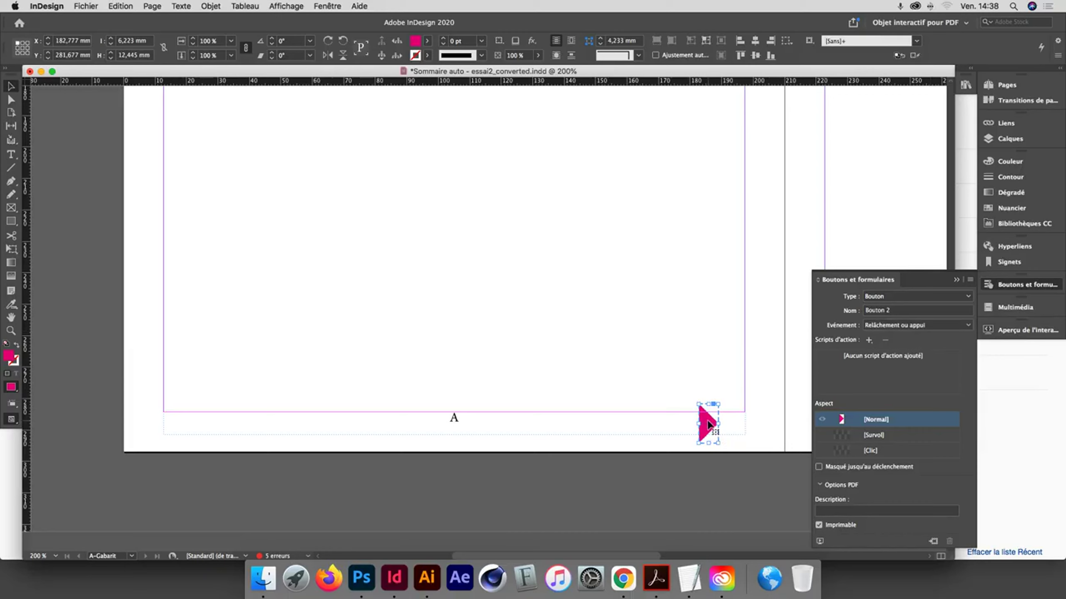
{"action": "left_click_drag", "start_coordinate": [709, 424], "coordinate": [709, 423]}
{"action": "left_click_drag", "start_coordinate": [706, 425], "coordinate": [707, 427]}
{"action": "left_click", "coordinate": [922, 325]}
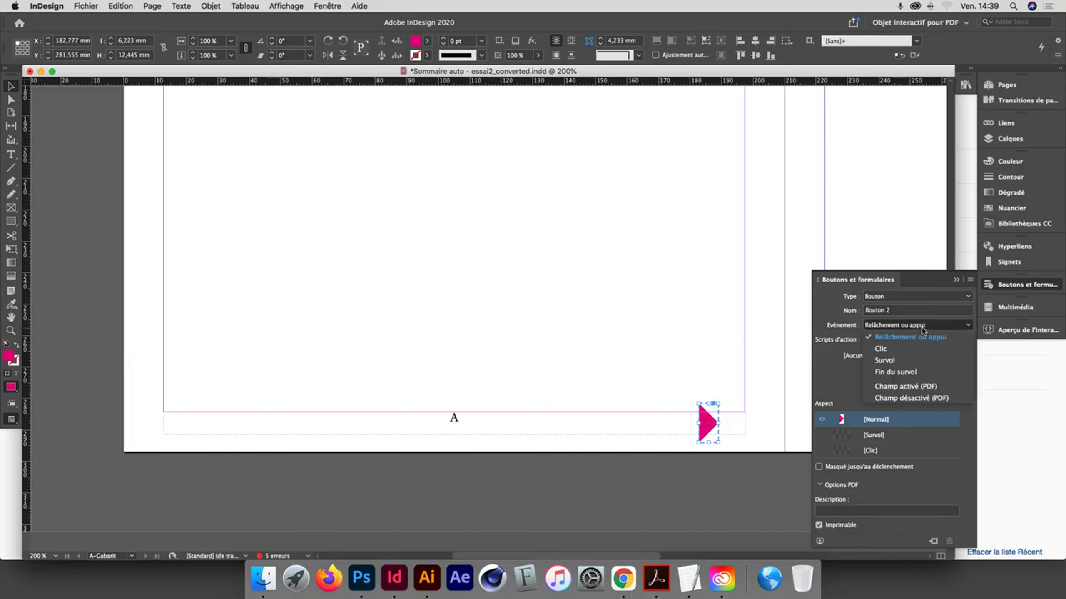
{"action": "left_click", "coordinate": [924, 330]}
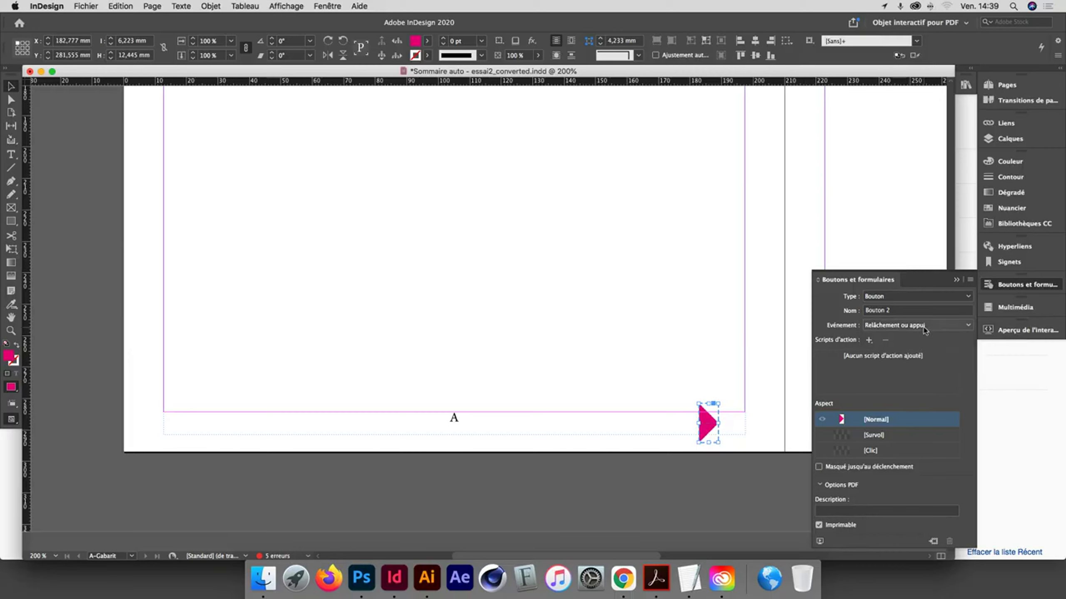
Add the Atteindre la page suivante action to the magenta arrow button
{"action": "left_click", "coordinate": [676, 343]}
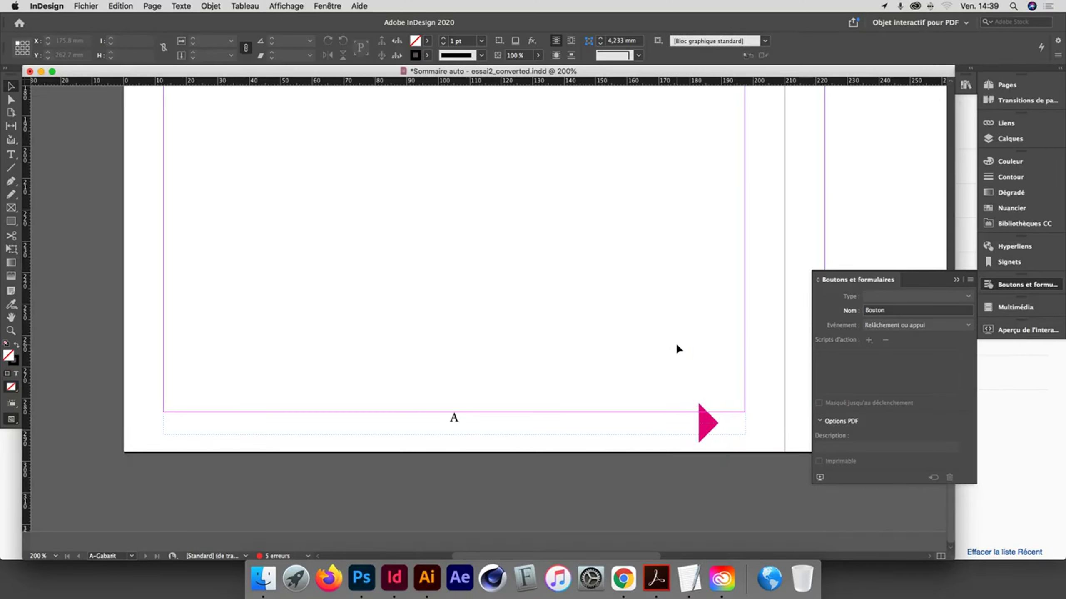
{"action": "key", "text": "super+equal"}
{"action": "key", "text": "super+equal"}
{"action": "key", "text": "super+equal"}
{"action": "left_click_drag", "start_coordinate": [676, 349], "coordinate": [424, 338]}
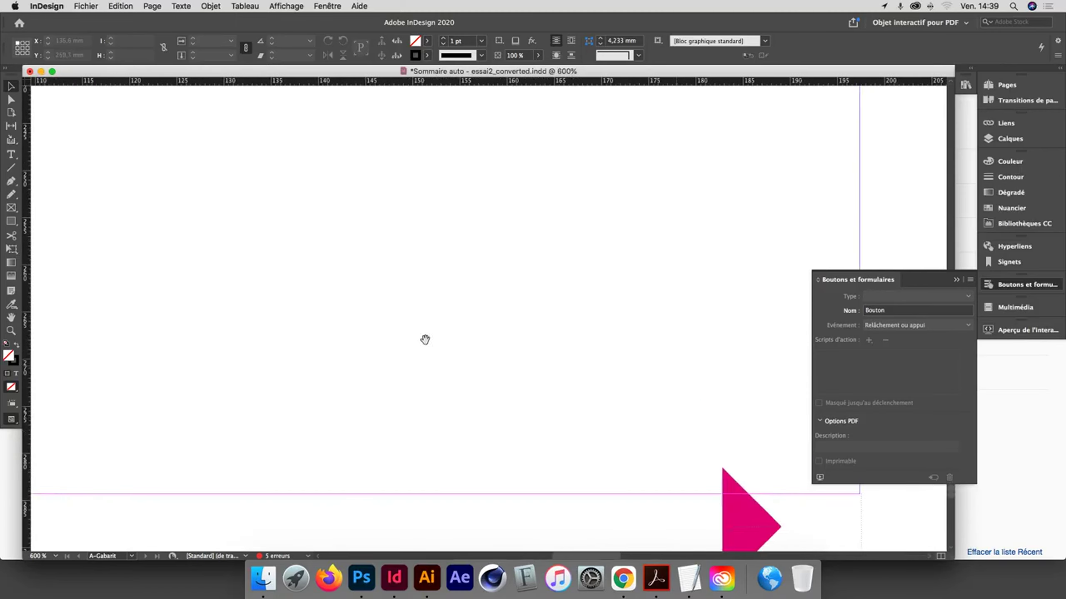
{"action": "scroll", "coordinate": [424, 339], "scroll_direction": "down", "scroll_amount": 5}
{"action": "scroll", "coordinate": [425, 338], "scroll_direction": "right", "scroll_amount": 5}
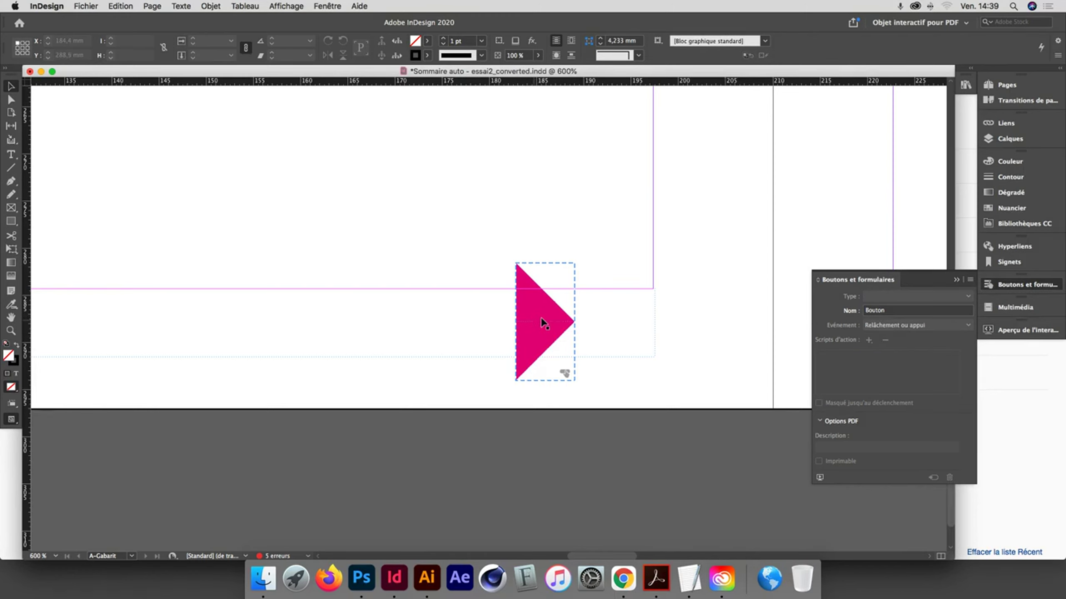
{"action": "left_click", "coordinate": [582, 304]}
{"action": "left_click", "coordinate": [539, 326]}
{"action": "left_click", "coordinate": [529, 307]}
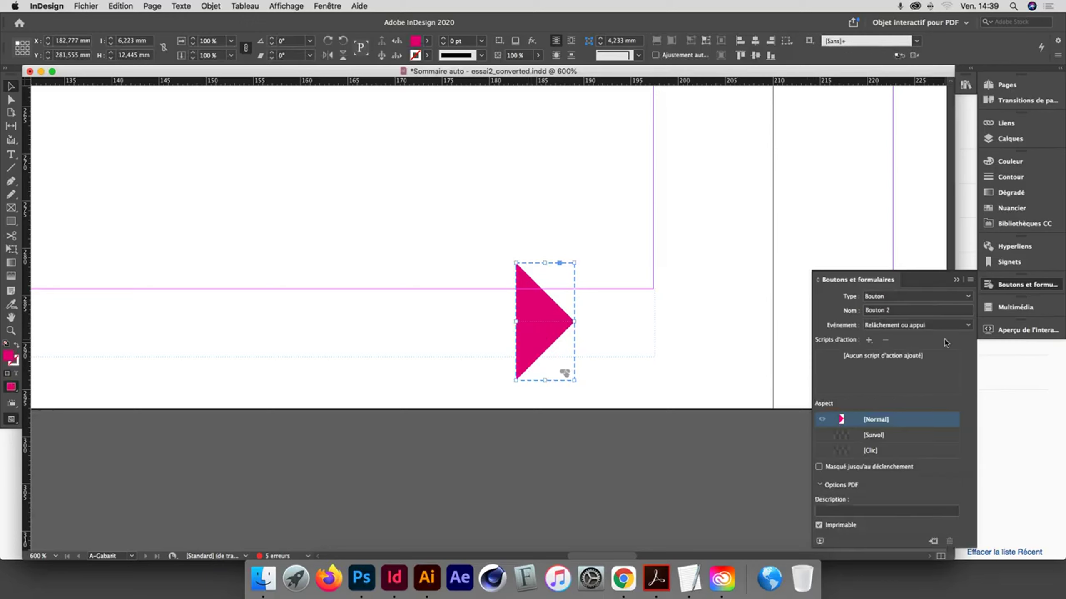
{"action": "left_click", "coordinate": [868, 341]}
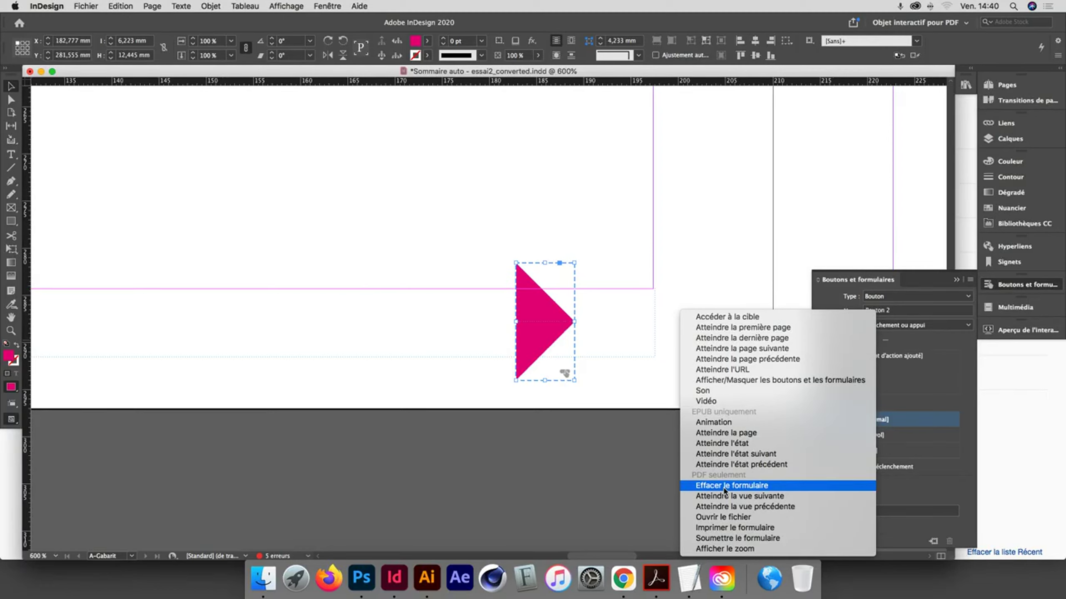
{"action": "left_click", "coordinate": [743, 349]}
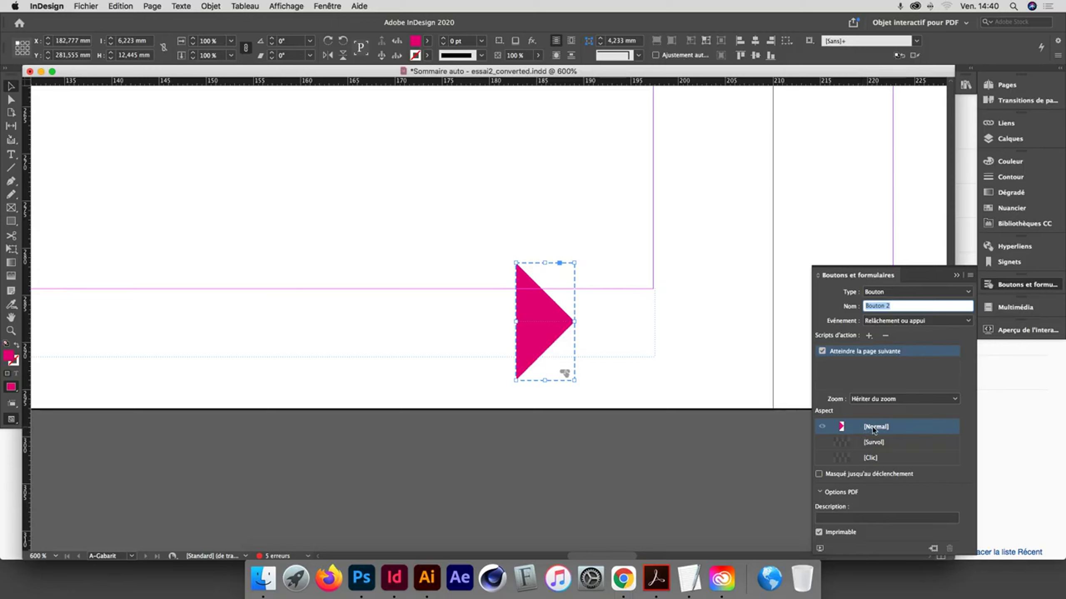
Enable the arrow button's [Survol] appearance and fill it with [Noir]
{"action": "left_click", "coordinate": [890, 447]}
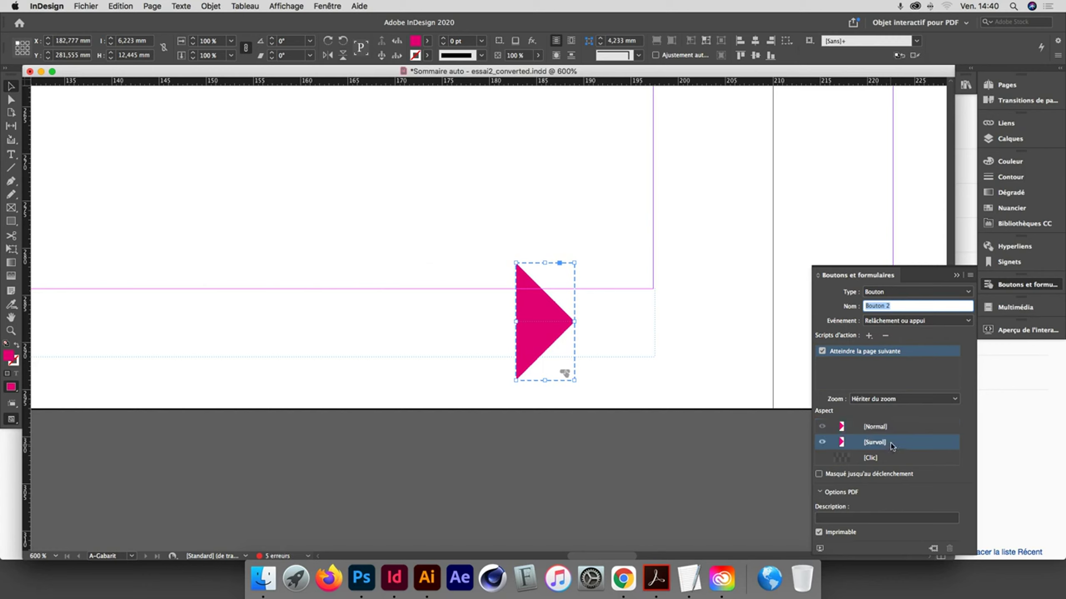
{"action": "left_click", "coordinate": [1017, 209]}
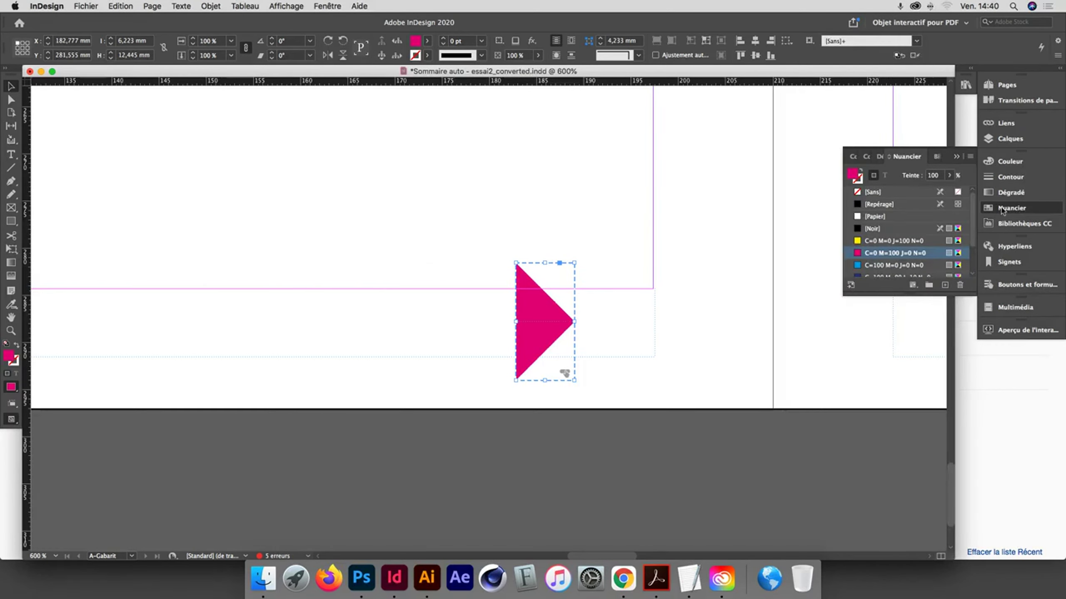
{"action": "left_click", "coordinate": [880, 229]}
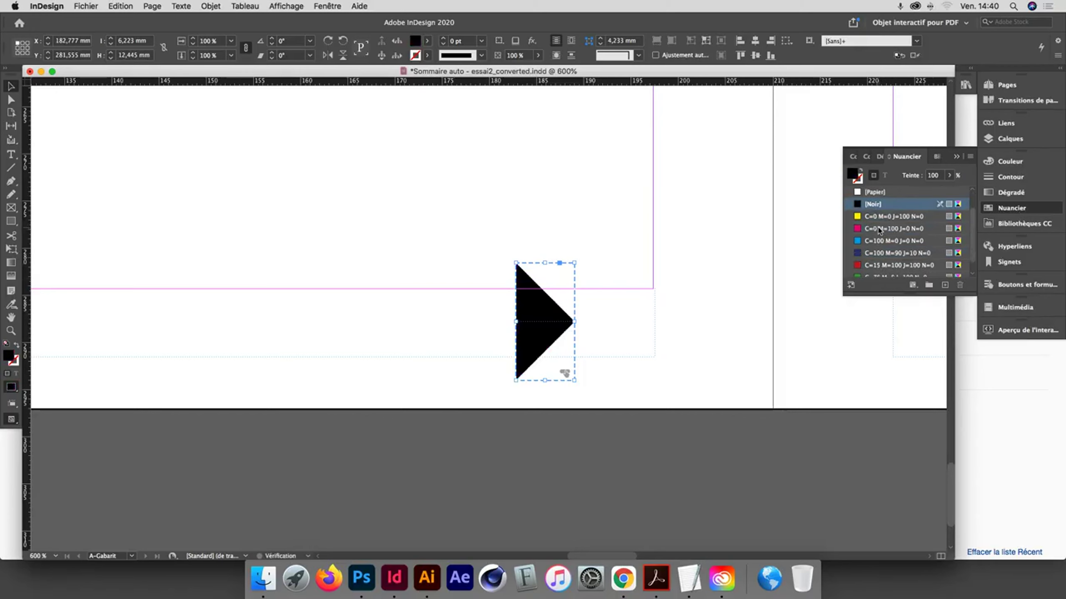
{"action": "left_click", "coordinate": [1019, 330]}
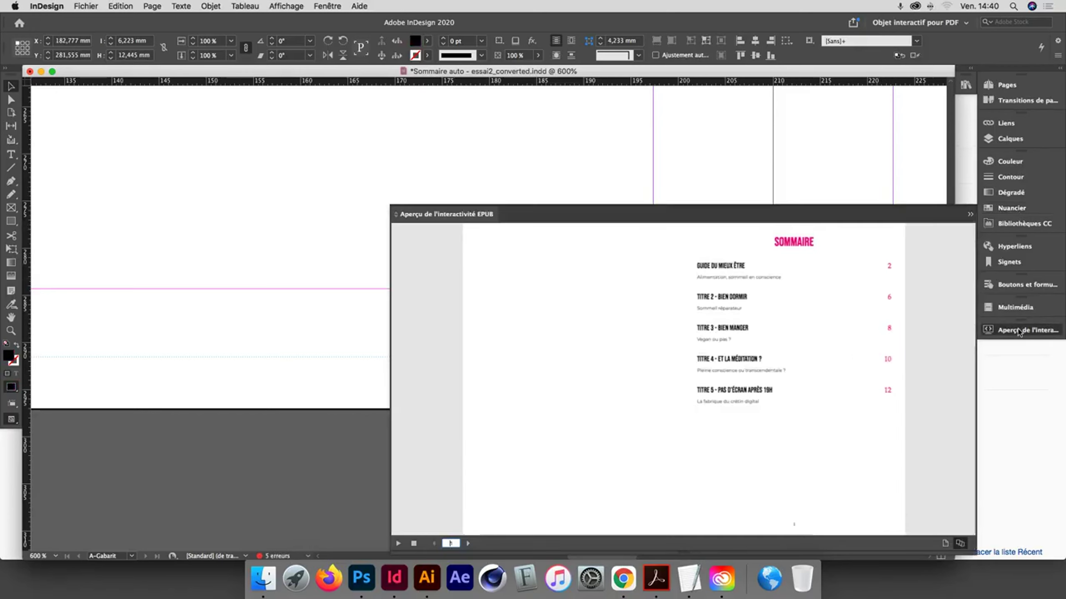
Enable the arrow button's [Clic] appearance and swap its fill and stroke to give it a magenta outline without fill
{"action": "left_click", "coordinate": [1023, 284]}
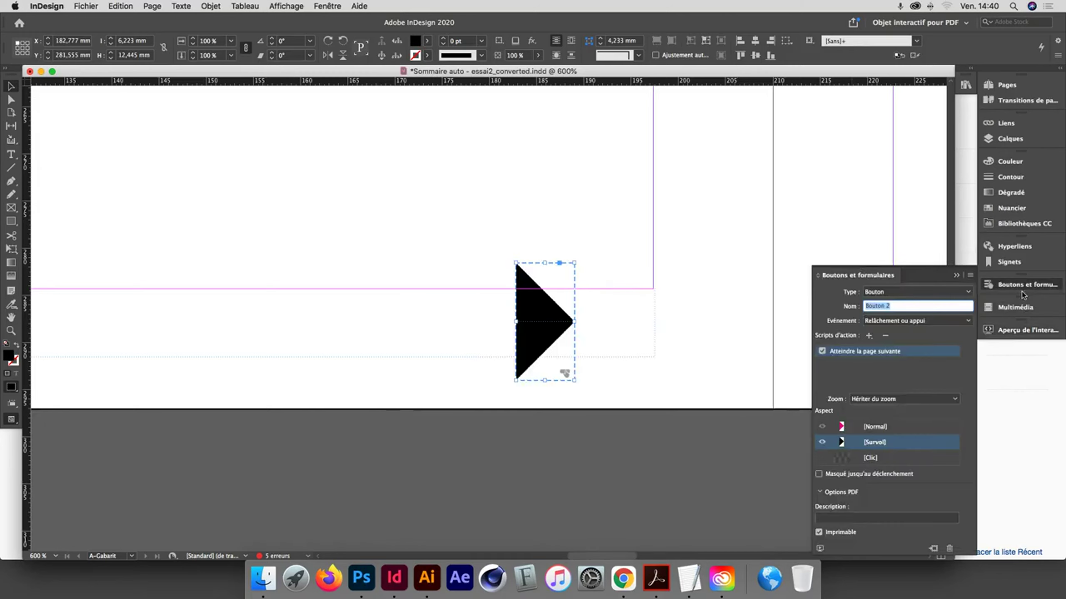
{"action": "left_click", "coordinate": [889, 461]}
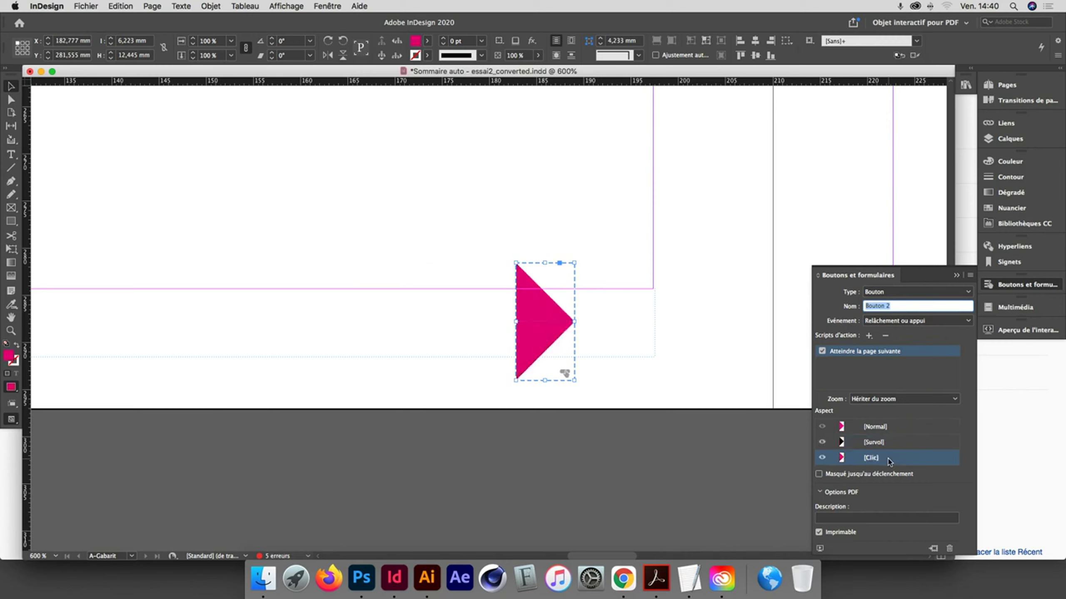
{"action": "double_click", "coordinate": [541, 333]}
{"action": "key", "text": "shift+x"}
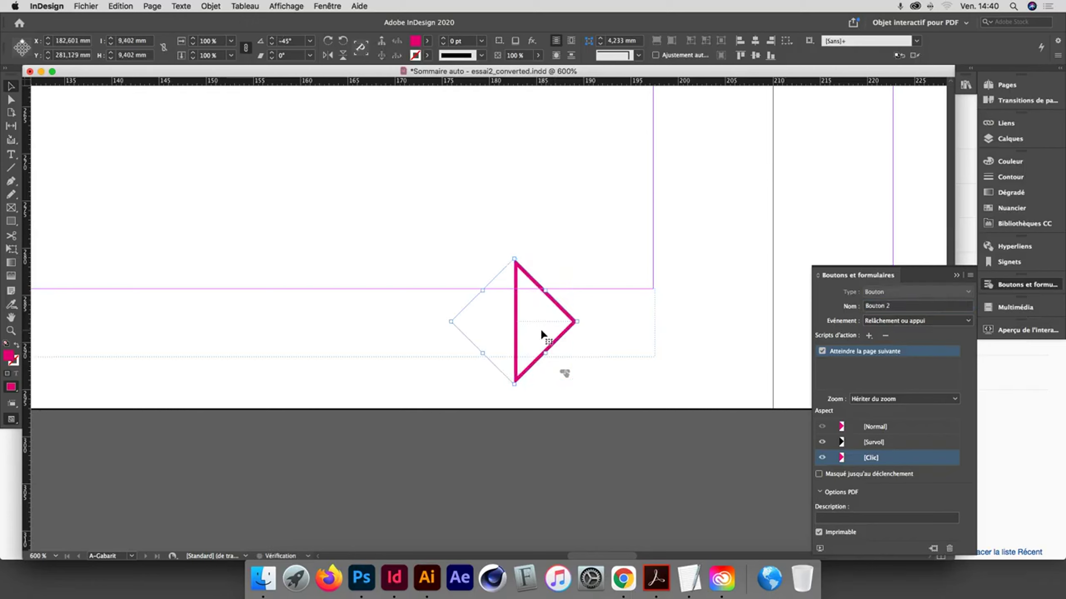
Compare the arrow button's [Normal], [Survol] and [Clic] appearances, ending on [Normal]
{"action": "left_click", "coordinate": [885, 432]}
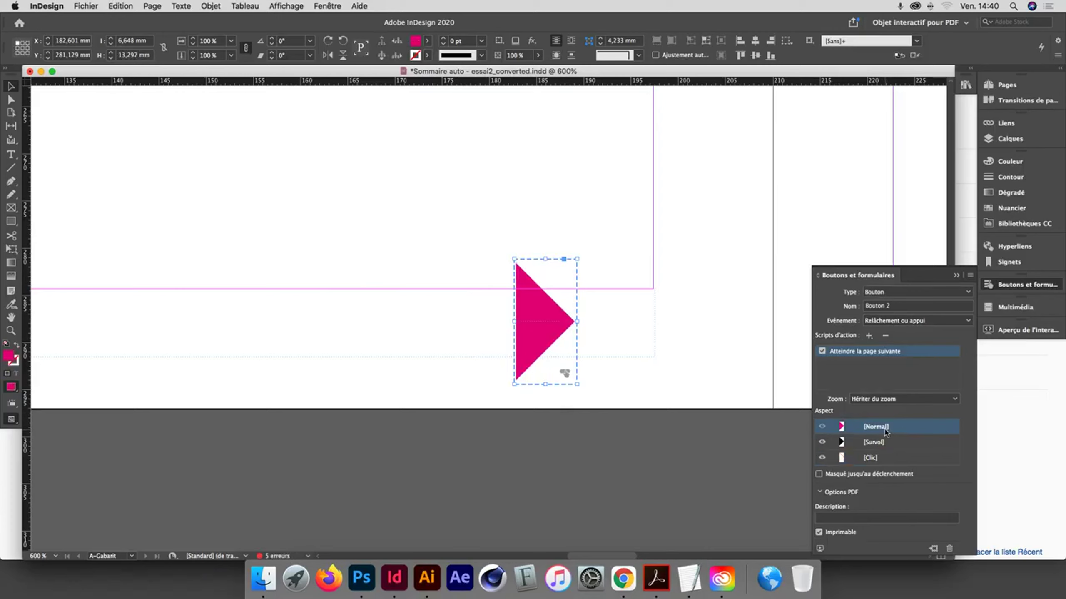
{"action": "left_click", "coordinate": [888, 443]}
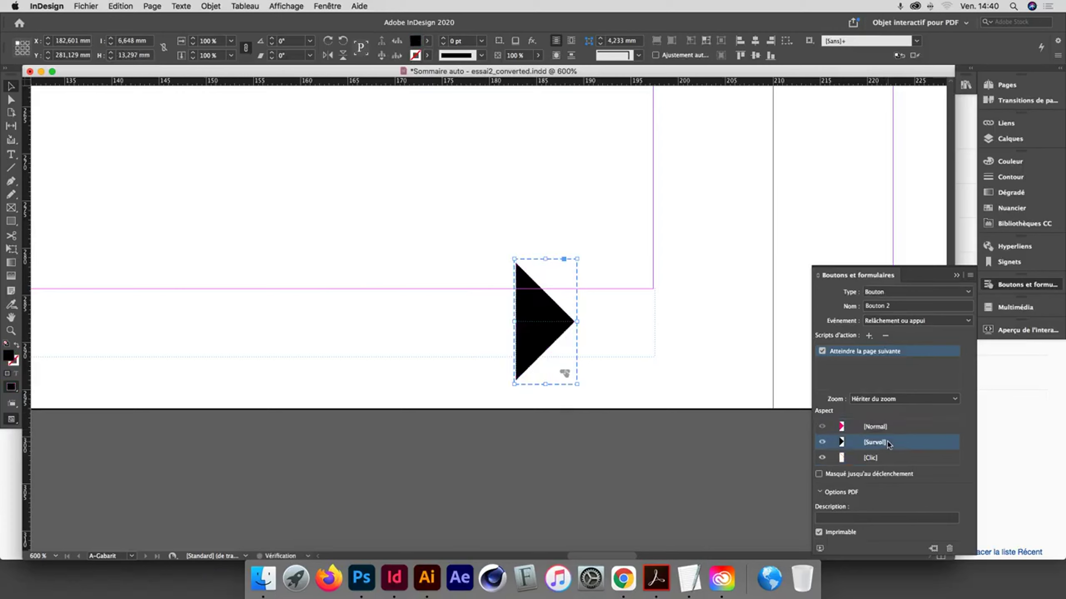
{"action": "left_click", "coordinate": [887, 458]}
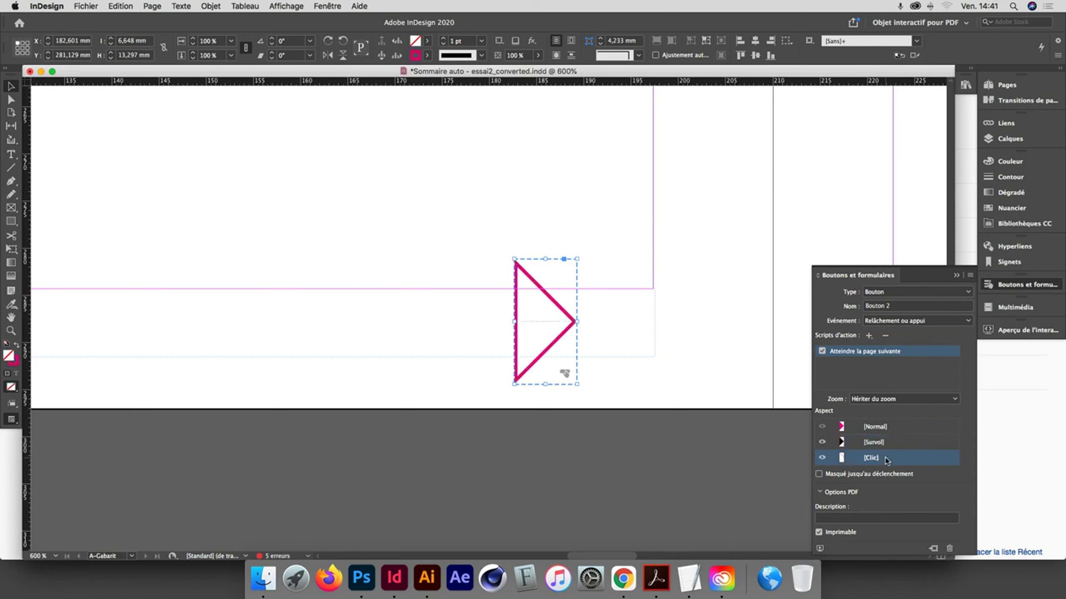
{"action": "left_click", "coordinate": [897, 426]}
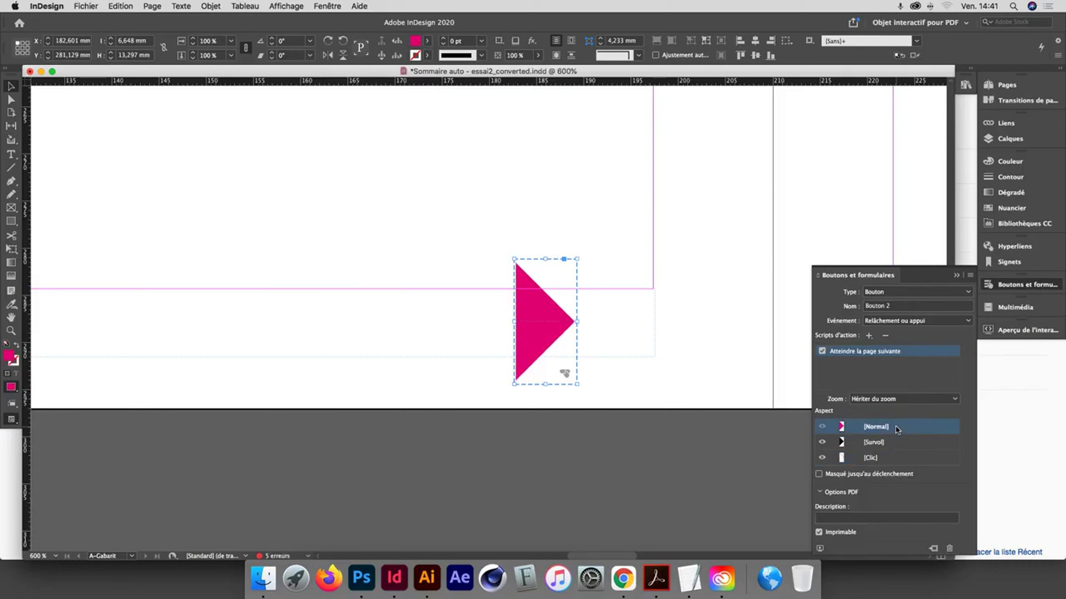
{"action": "left_click", "coordinate": [886, 460]}
{"action": "left_click", "coordinate": [902, 426]}
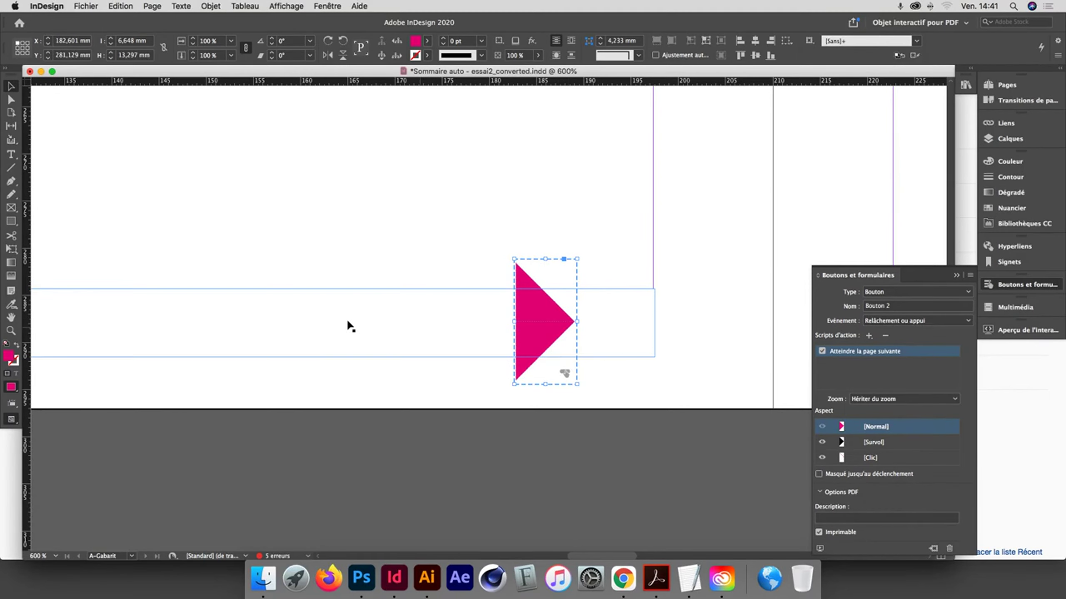
Start exporting the document to Bureau as Adobe PDF (interactif), replacing the existing Sommaire auto - essai2_converted.pdf
{"action": "left_click", "coordinate": [88, 5]}
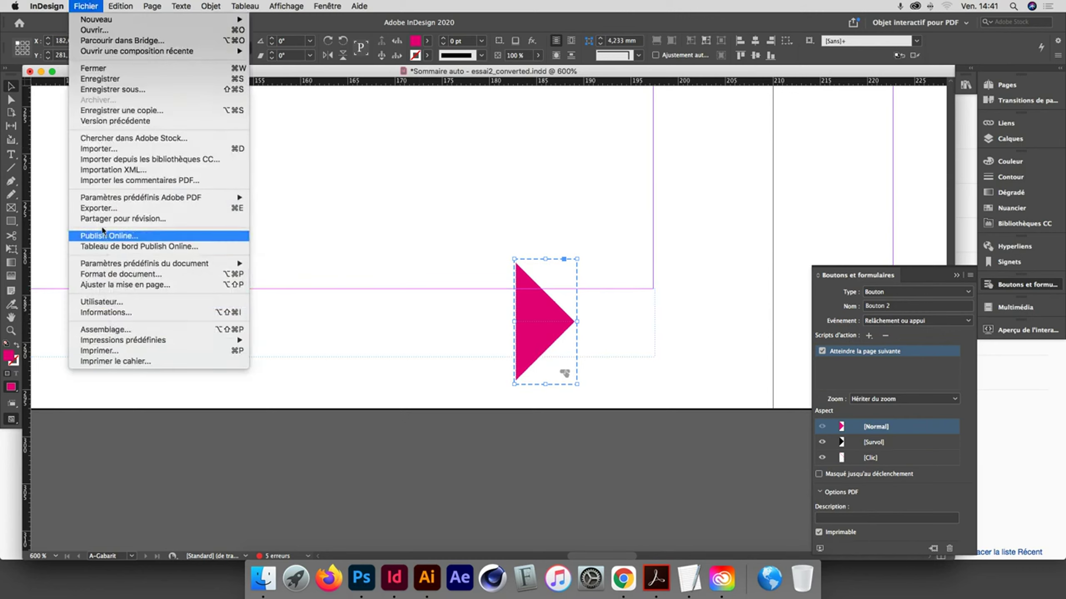
{"action": "left_click", "coordinate": [100, 208]}
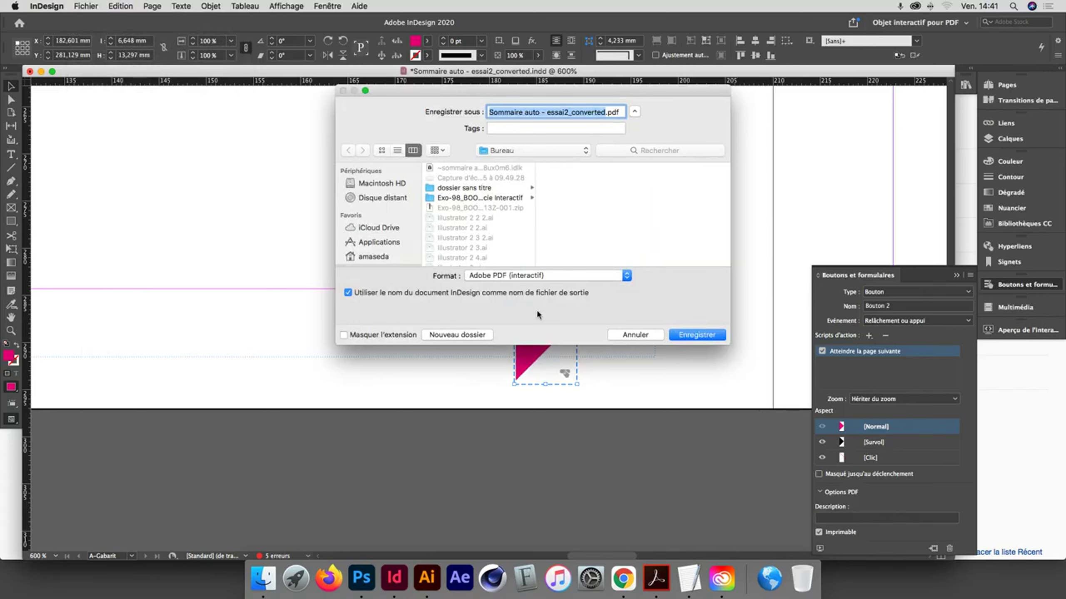
{"action": "left_click", "coordinate": [547, 278]}
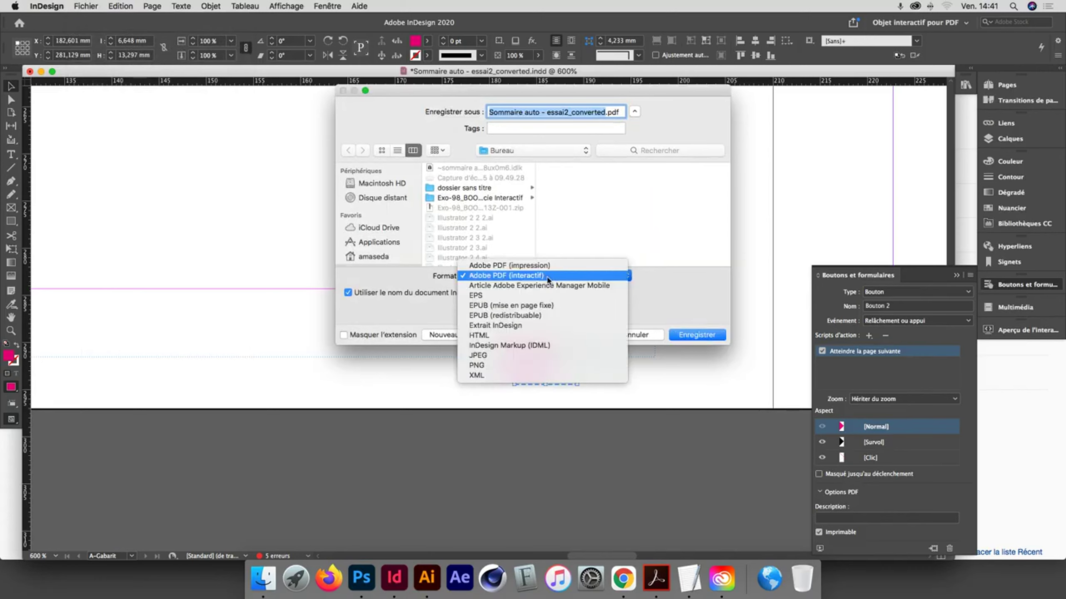
{"action": "left_click", "coordinate": [549, 278]}
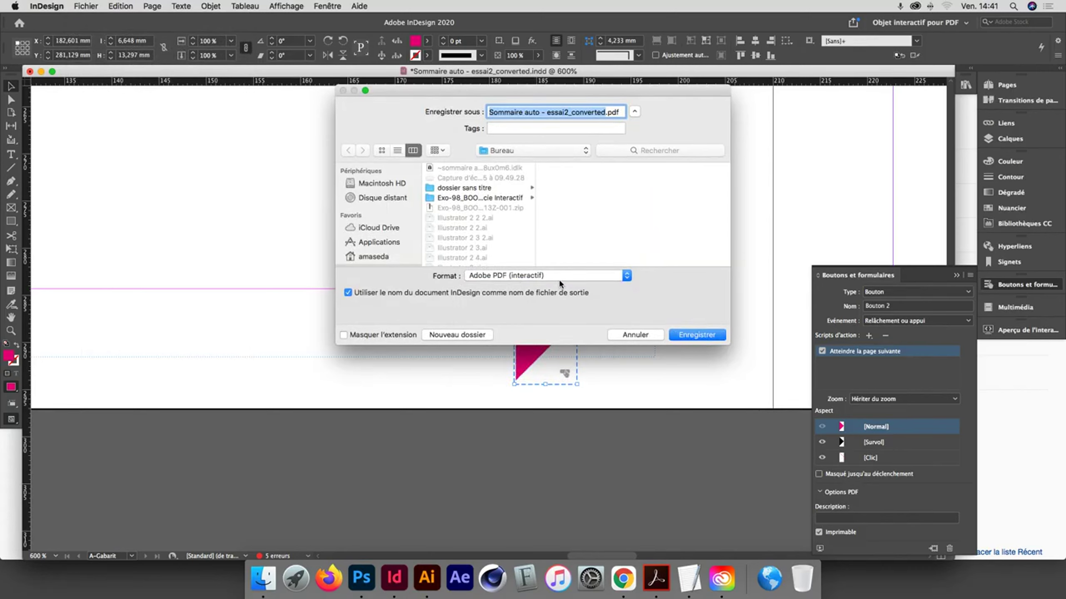
{"action": "left_click", "coordinate": [560, 279]}
{"action": "left_click", "coordinate": [559, 276]}
{"action": "left_click", "coordinate": [700, 335]}
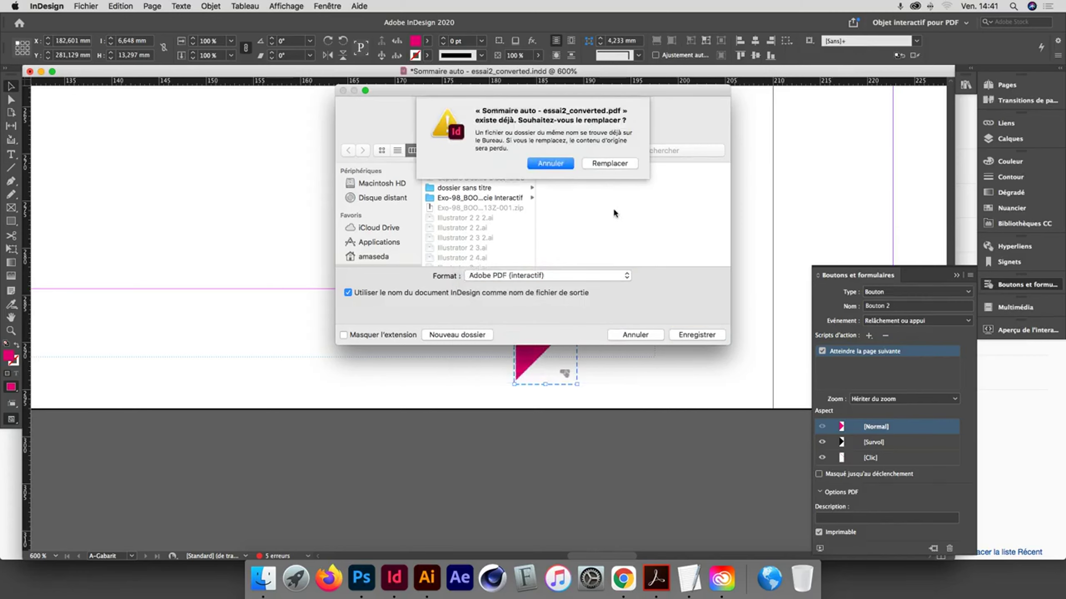
{"action": "left_click", "coordinate": [609, 165]}
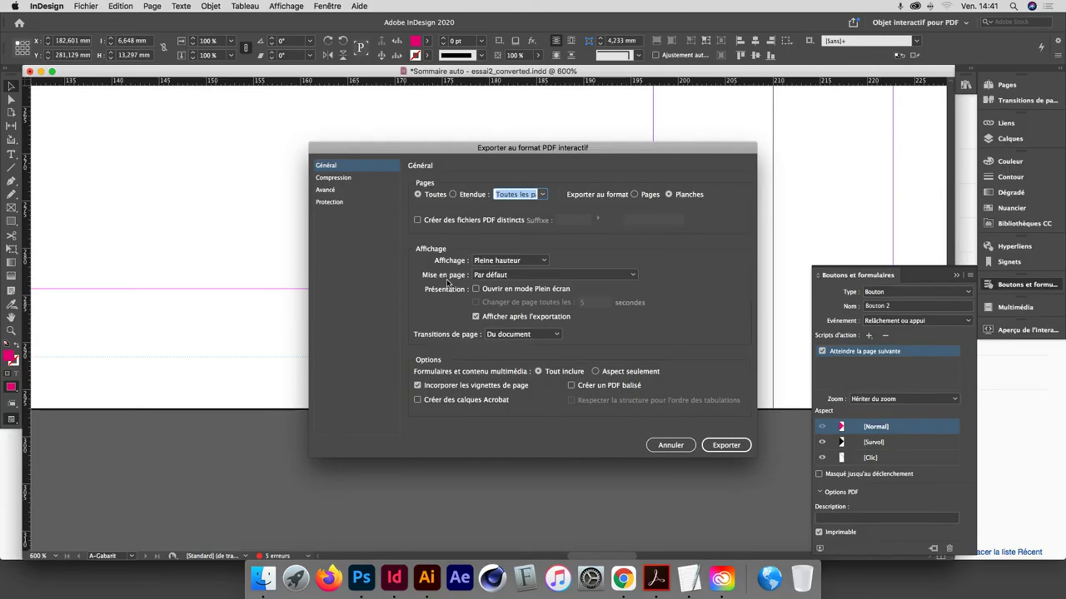
Keep the PDF's Affichage option on Pleine hauteur and export all pages as Planches, accepting the overset text
{"action": "left_click", "coordinate": [533, 261]}
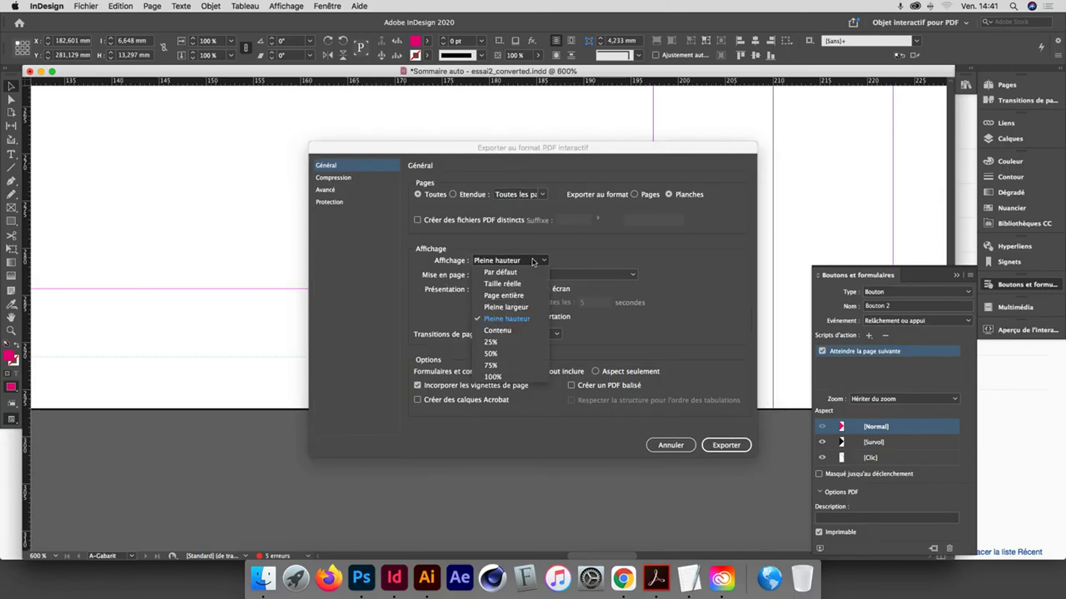
{"action": "left_click", "coordinate": [578, 260]}
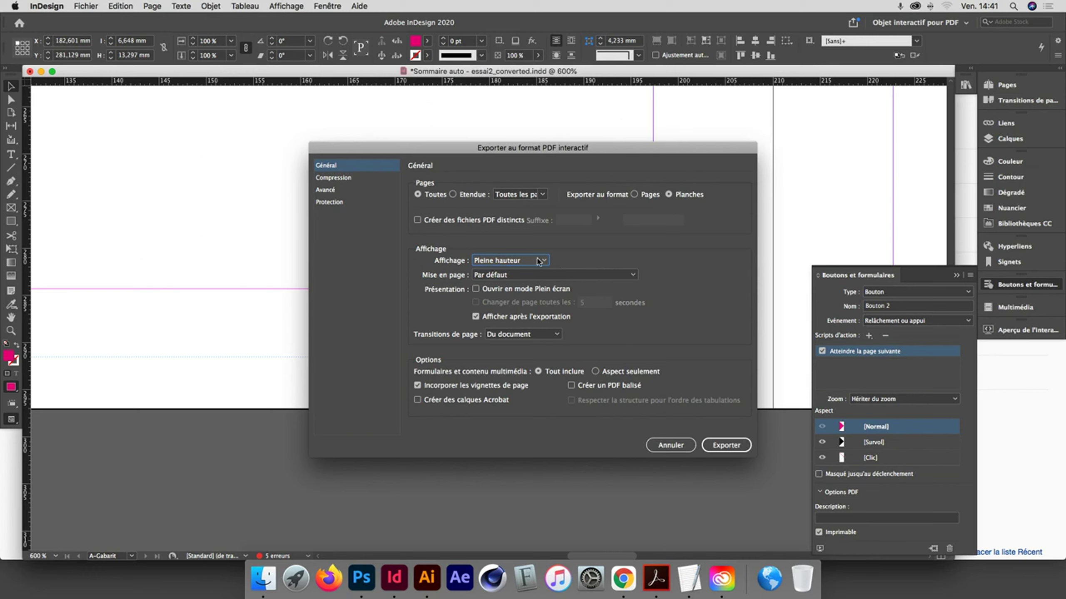
{"action": "left_click", "coordinate": [532, 261]}
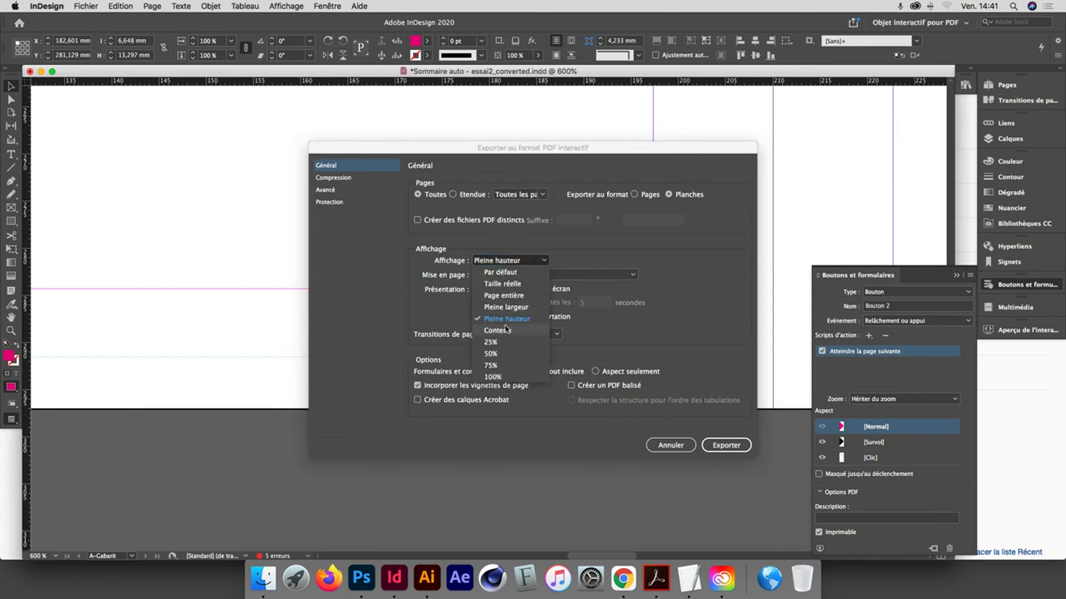
{"action": "left_click", "coordinate": [512, 322]}
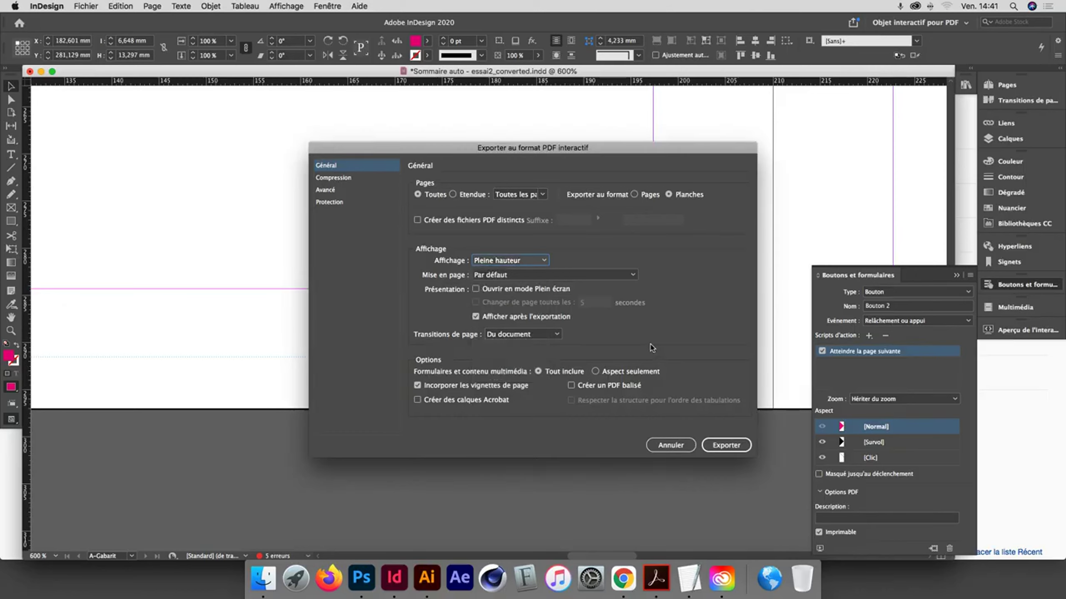
{"action": "left_click", "coordinate": [722, 446]}
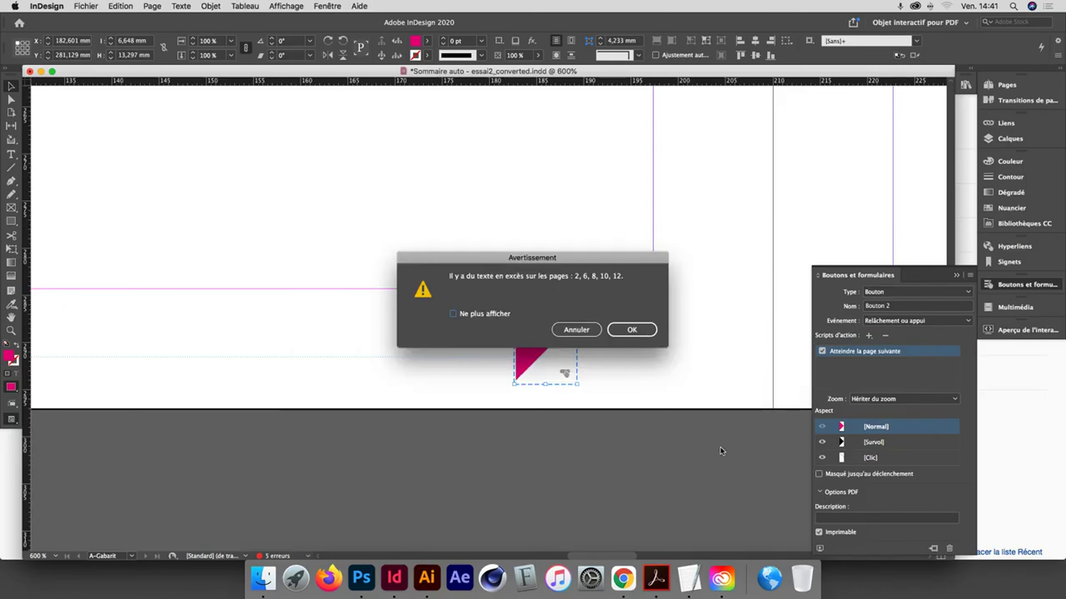
{"action": "left_click", "coordinate": [635, 330]}
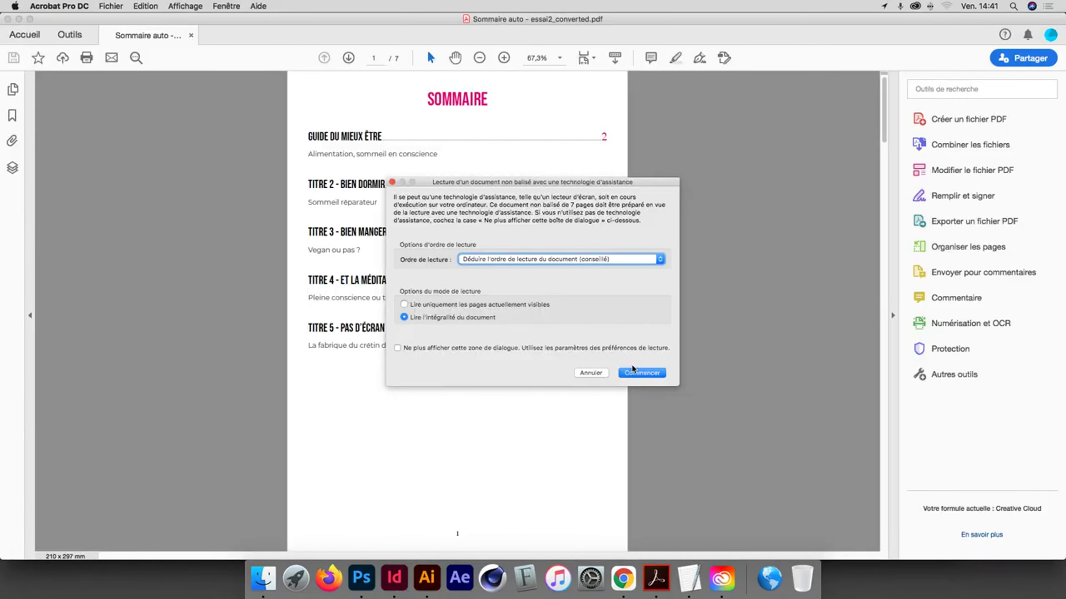
Cancel the reading-order setup in Acrobat, go to page 2 of the PDF and test the arrow button on two successive spreads
{"action": "left_click", "coordinate": [603, 372]}
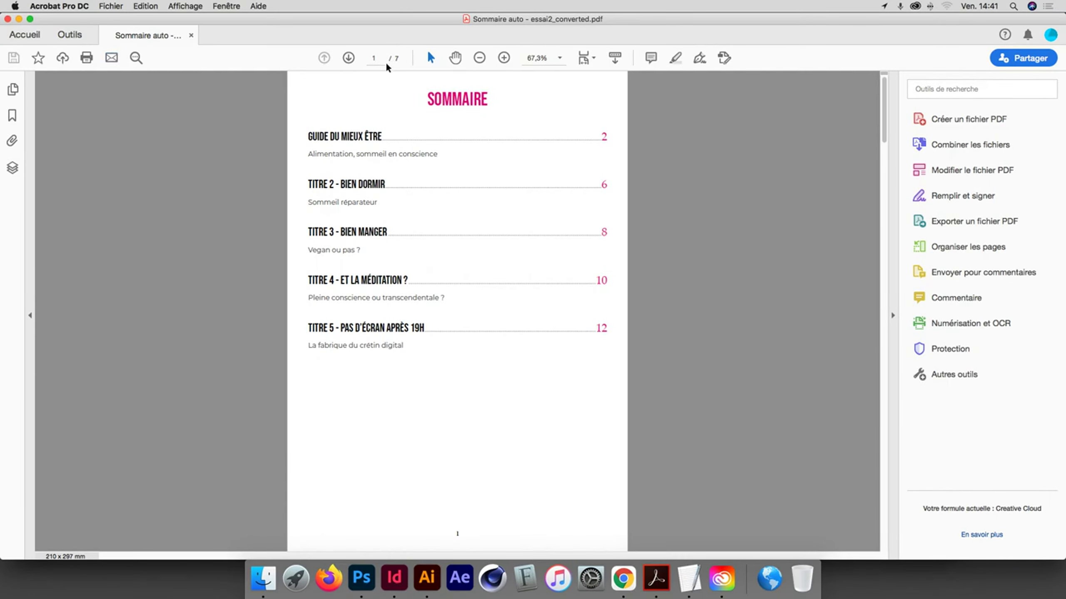
{"action": "left_click", "coordinate": [350, 60]}
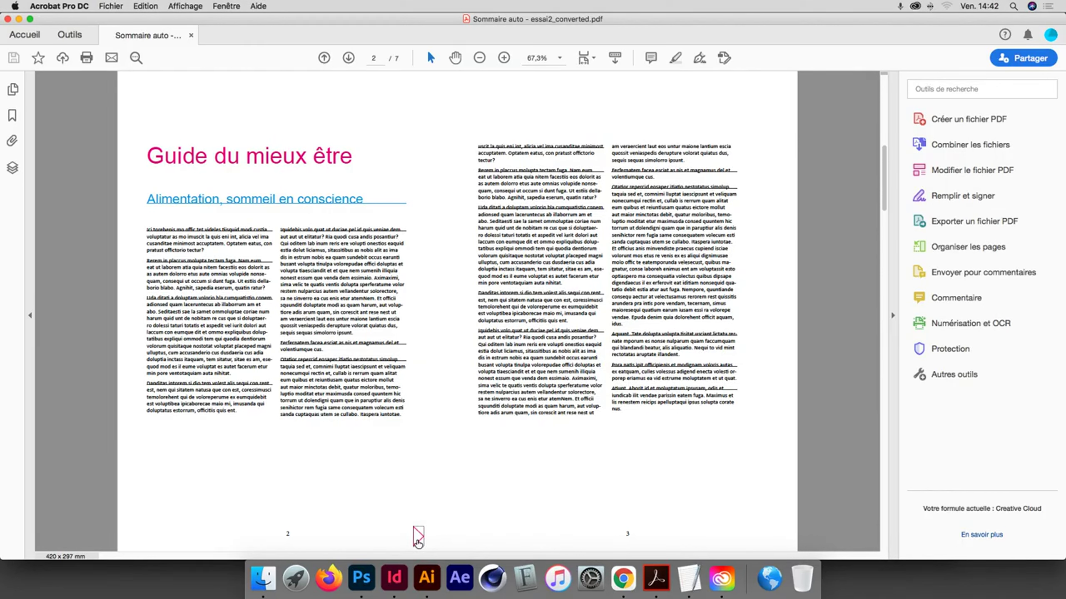
{"action": "left_click", "coordinate": [418, 539]}
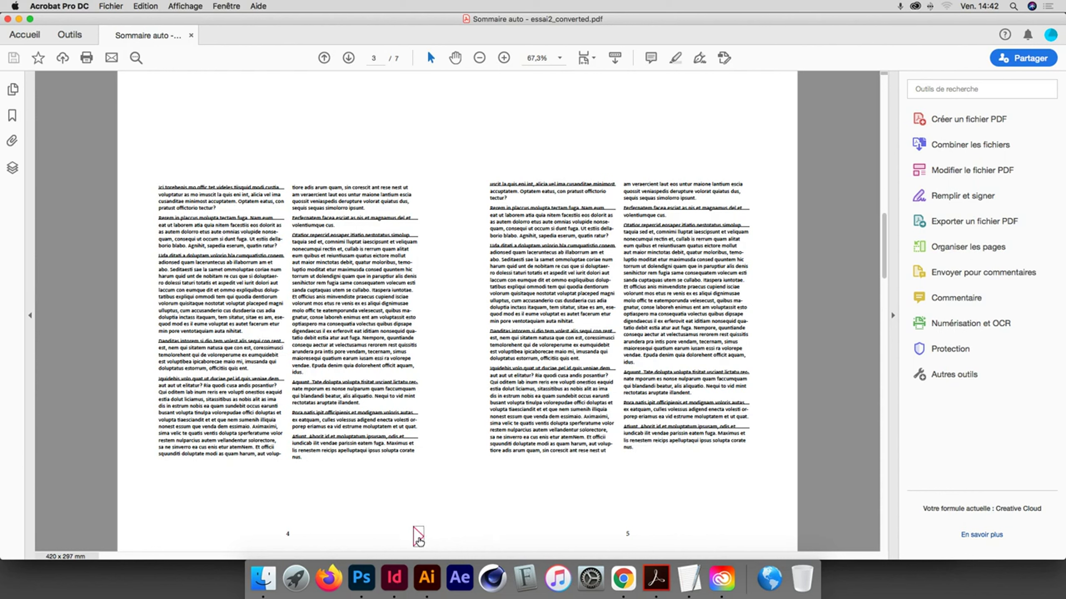
{"action": "left_click", "coordinate": [418, 538]}
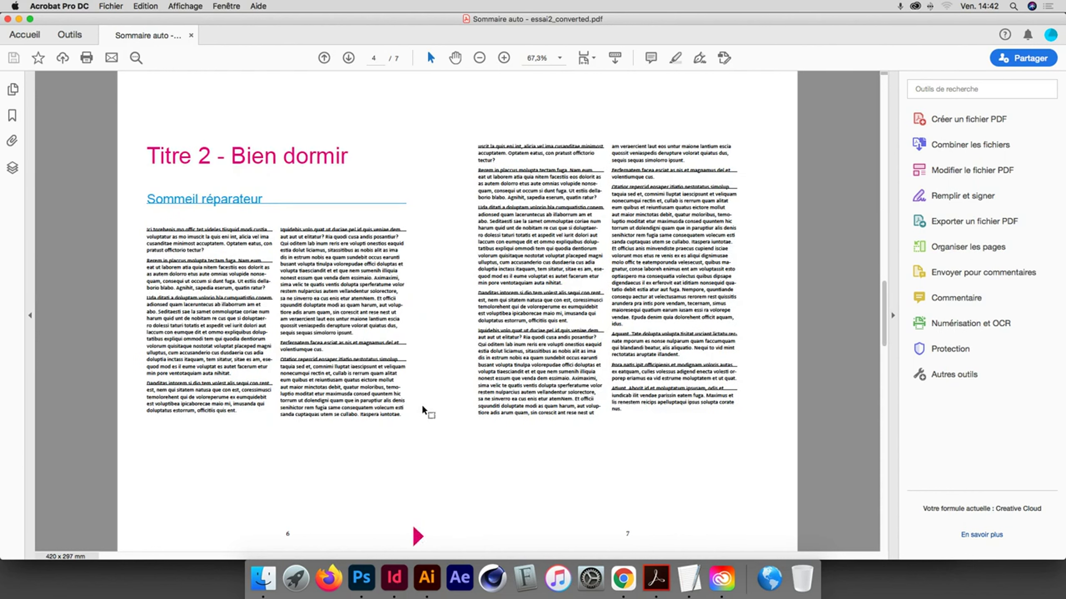